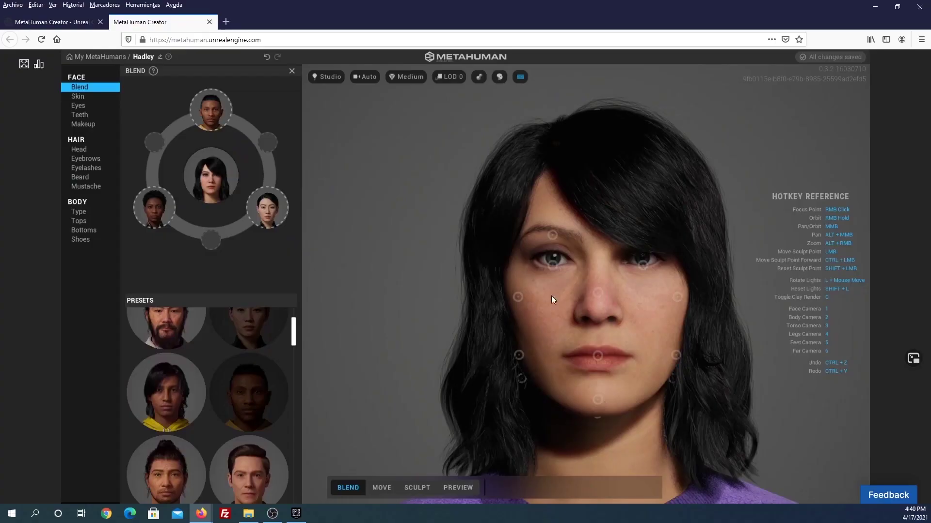
# Pull Hadley's nose blend toward a preset face, then ease it back toward her original
pyautogui.moveTo(598, 291); pyautogui.dragTo(549, 319)
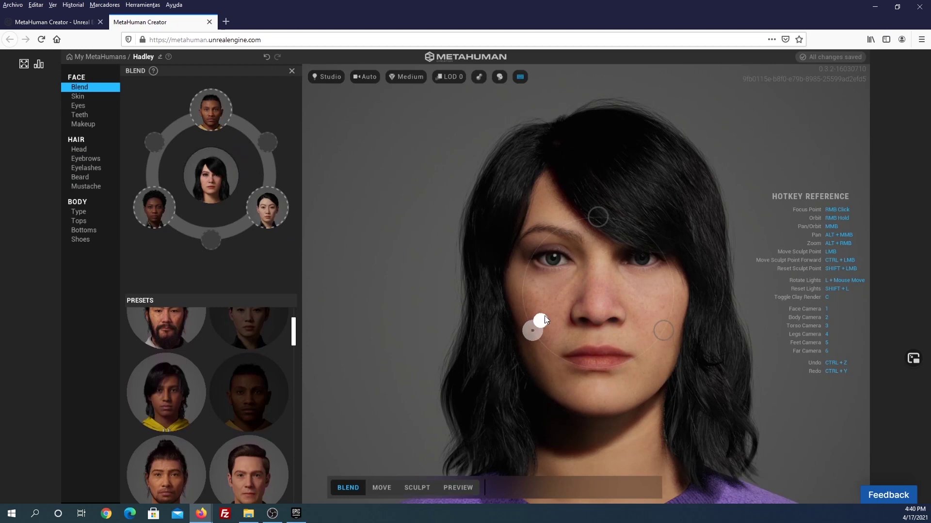
pyautogui.moveTo(544, 315); pyautogui.dragTo(606, 312)
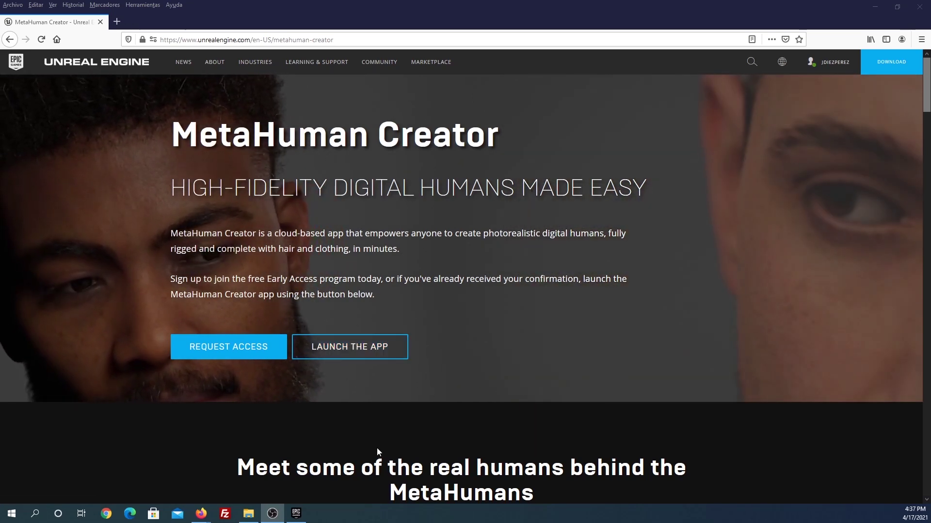
# Launch the MetaHuman Creator web app and accept the licence agreement after scrolling through it
pyautogui.click(338, 349)
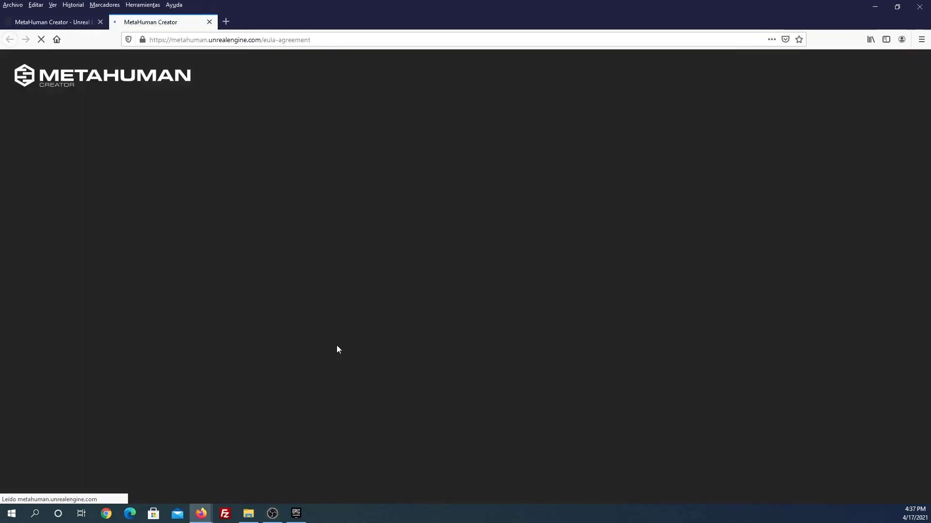
pyautogui.scroll(-5, 310, 311)
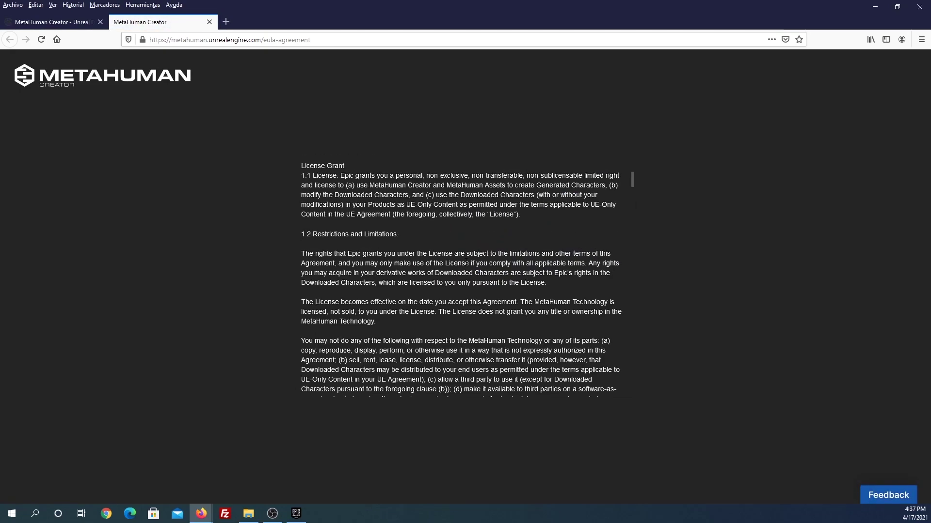
pyautogui.scroll(-5, 437, 315)
pyautogui.scroll(-5, 485, 315)
pyautogui.scroll(-5, 535, 320)
pyautogui.scroll(-5, 535, 320)
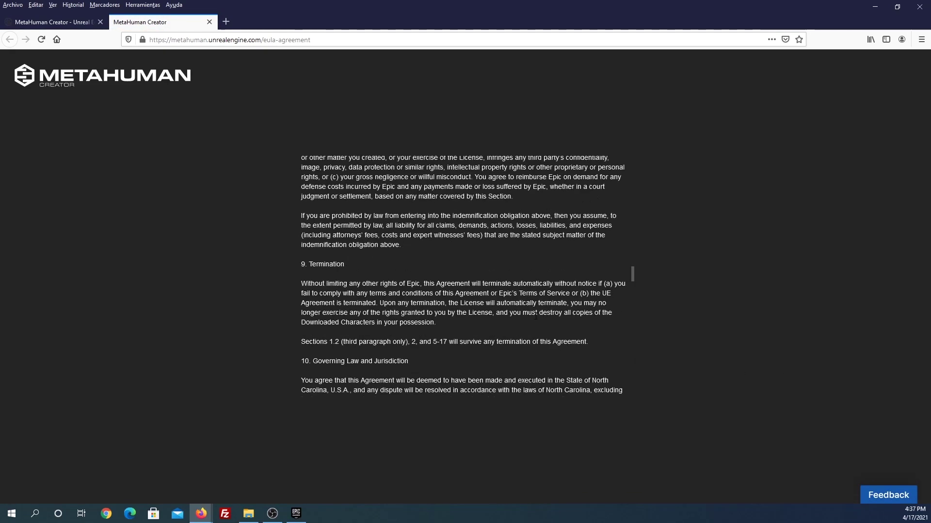
pyautogui.scroll(-5, 622, 291)
pyautogui.scroll(-5, 633, 310)
pyautogui.scroll(-5, 633, 368)
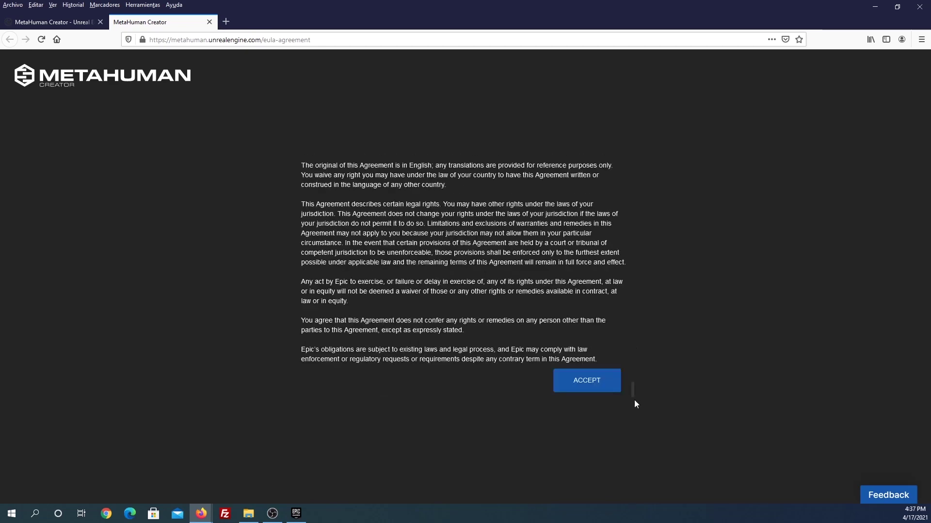
pyautogui.click(601, 389)
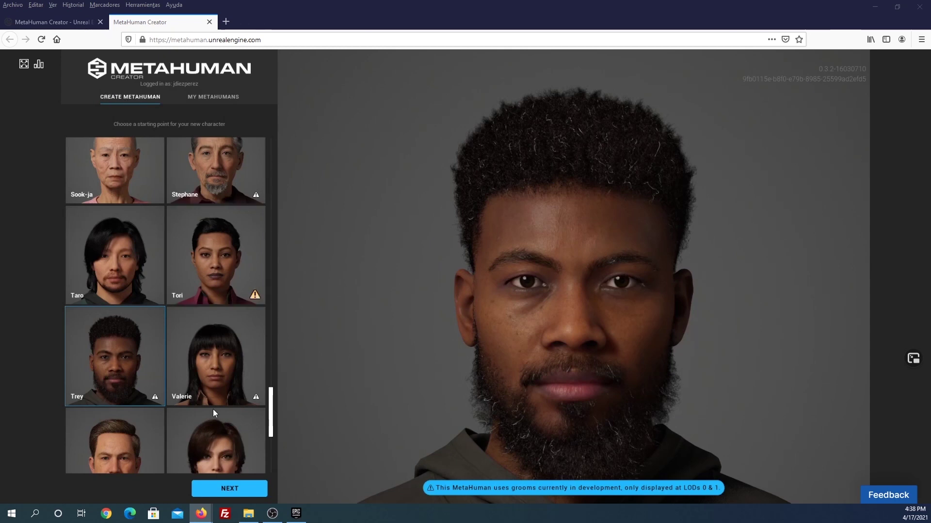
# Select Hadley from the starting-character grid and open her in the editor
pyautogui.click(211, 96)
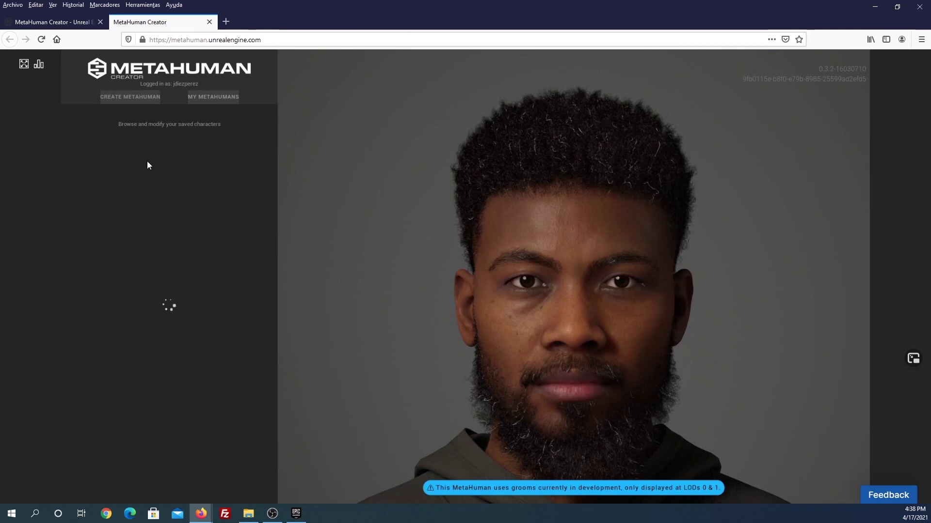
pyautogui.click(126, 97)
pyautogui.scroll(-1, 144, 141)
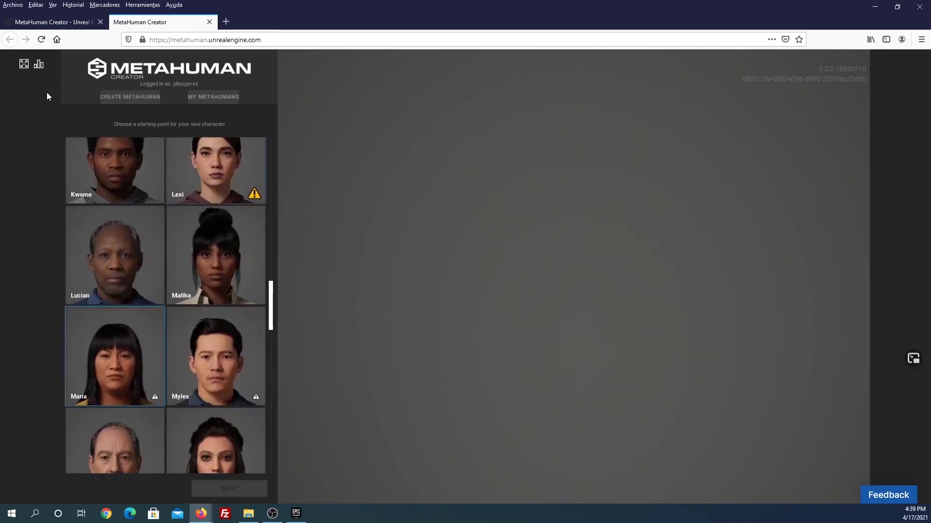
pyautogui.scroll(5, 146, 242)
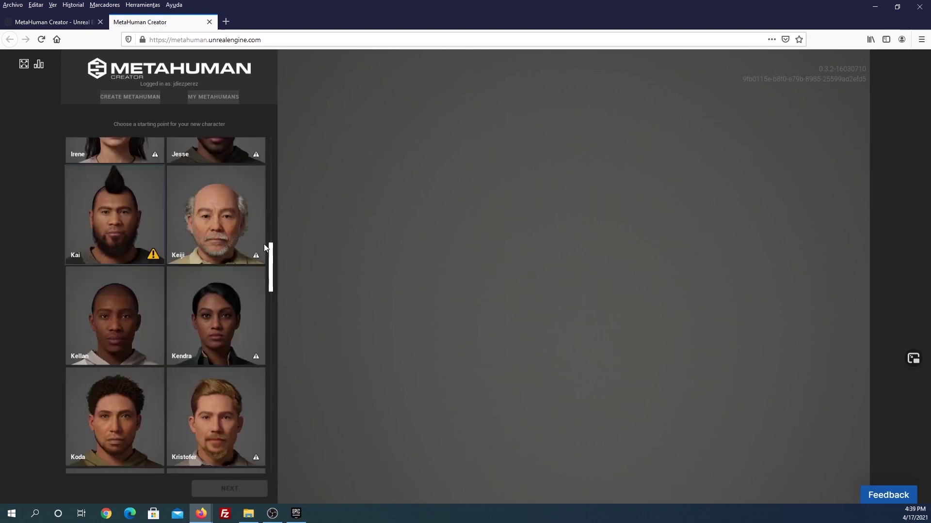
pyautogui.scroll(-5, 272, 297)
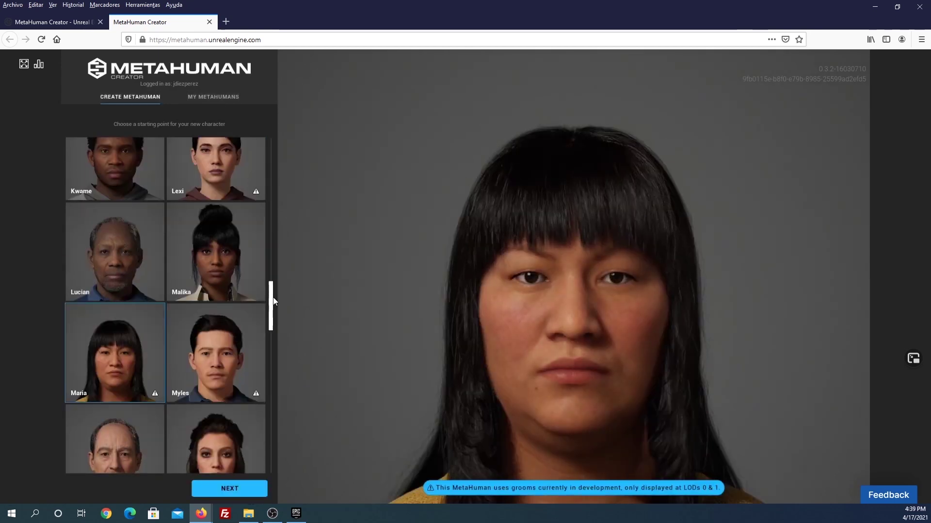
pyautogui.scroll(5, 273, 300)
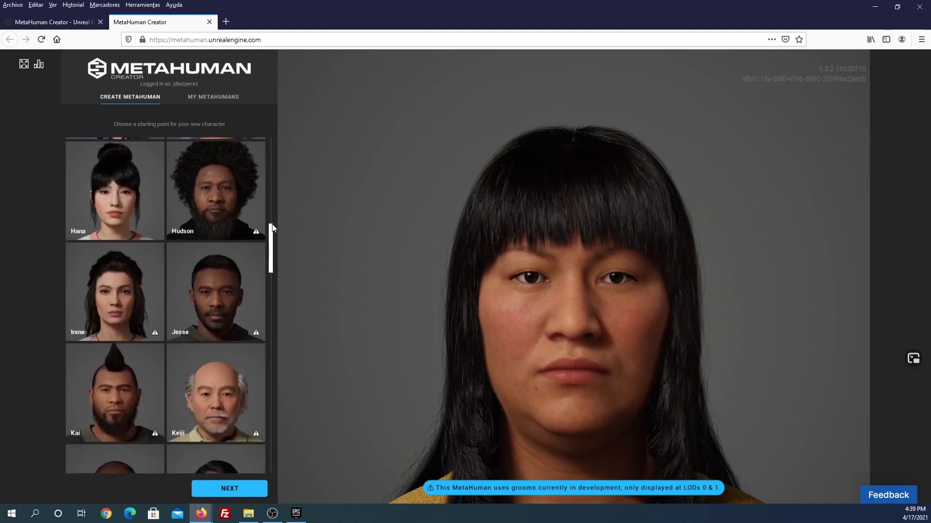
pyautogui.click(226, 242)
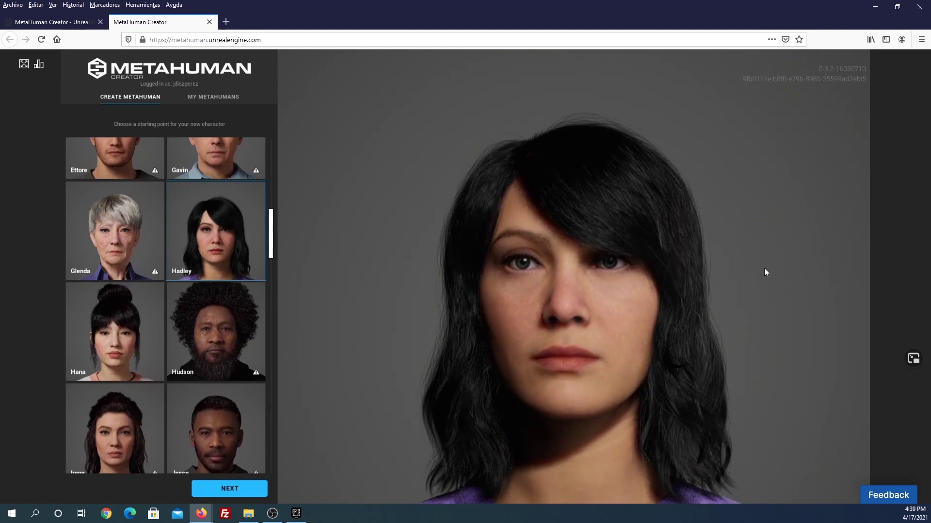
pyautogui.click(229, 491)
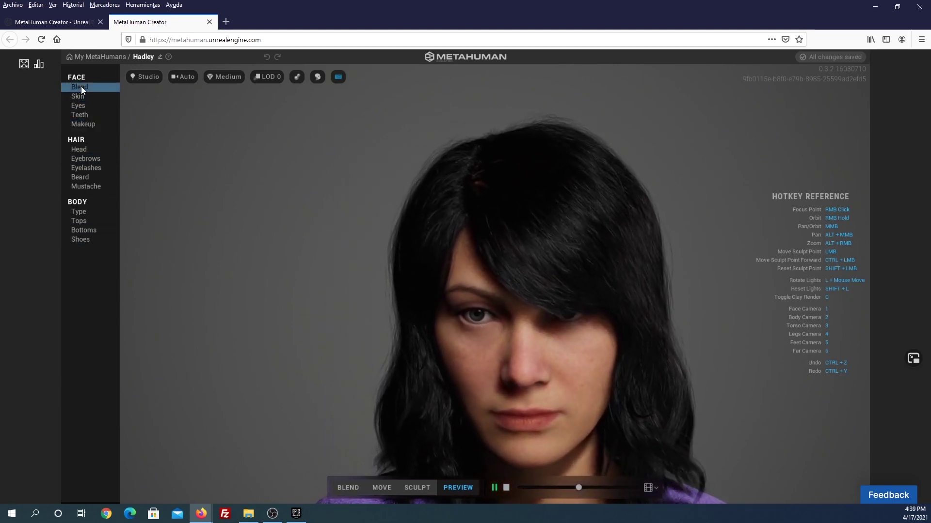
# Switch the face to Blend mode and stop the preview animation
pyautogui.click(81, 86)
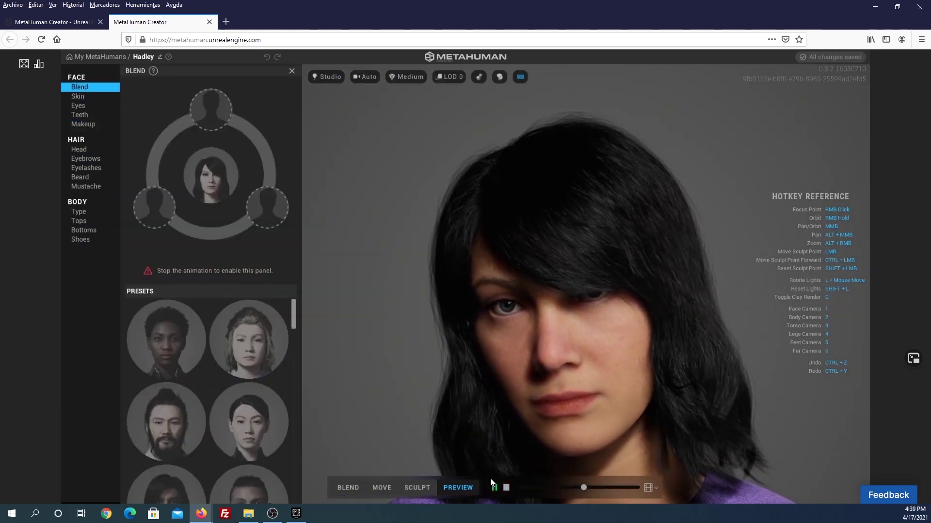
pyautogui.click(496, 488)
pyautogui.click(506, 488)
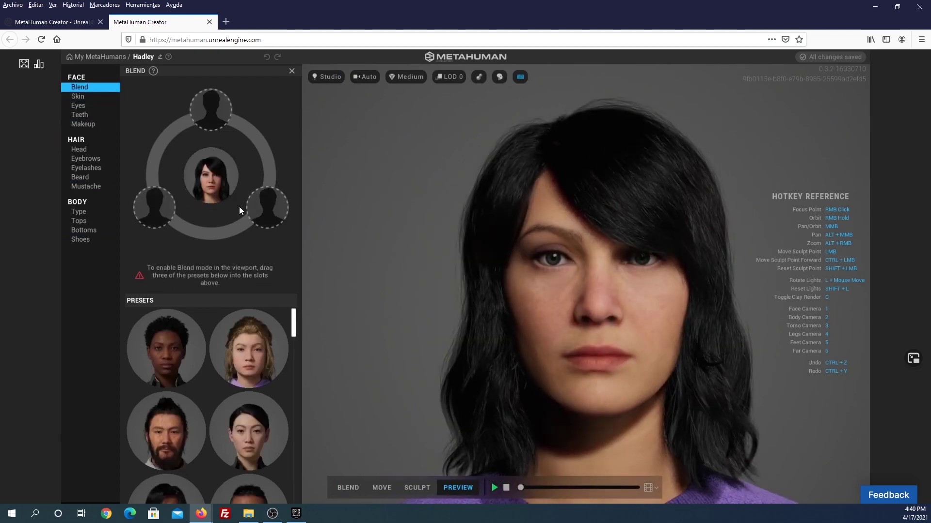
# Load Ada, another woman preset and Bryan into the three blend slots
pyautogui.moveTo(294, 322)
pyautogui.mouseDown()
pyautogui.moveTo(295, 338)
pyautogui.moveTo(295, 324)
pyautogui.mouseUp()
pyautogui.scroll(-1, 295, 337)
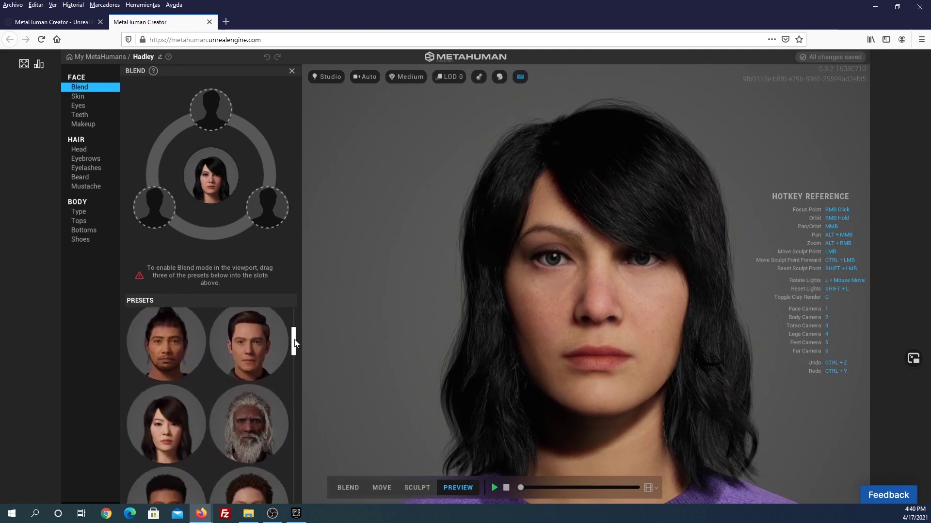
pyautogui.scroll(1, 295, 325)
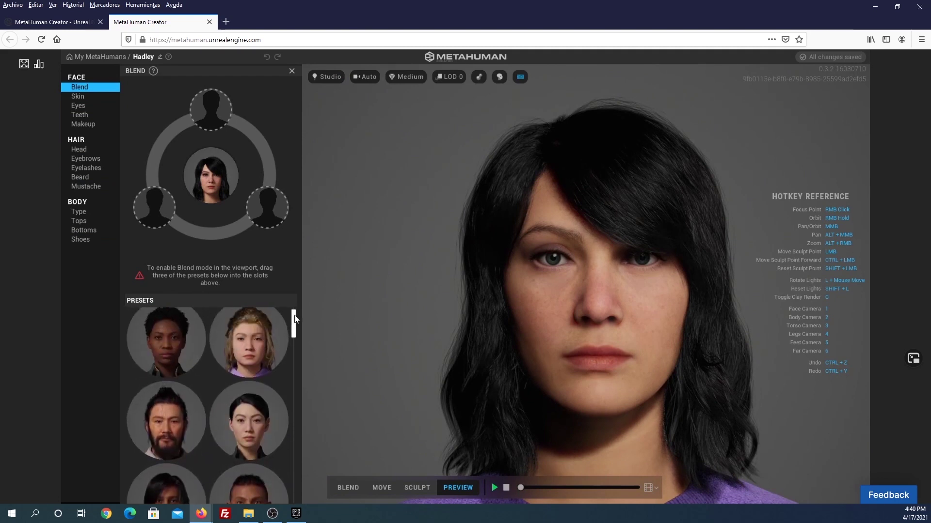
pyautogui.moveTo(174, 352); pyautogui.dragTo(155, 217)
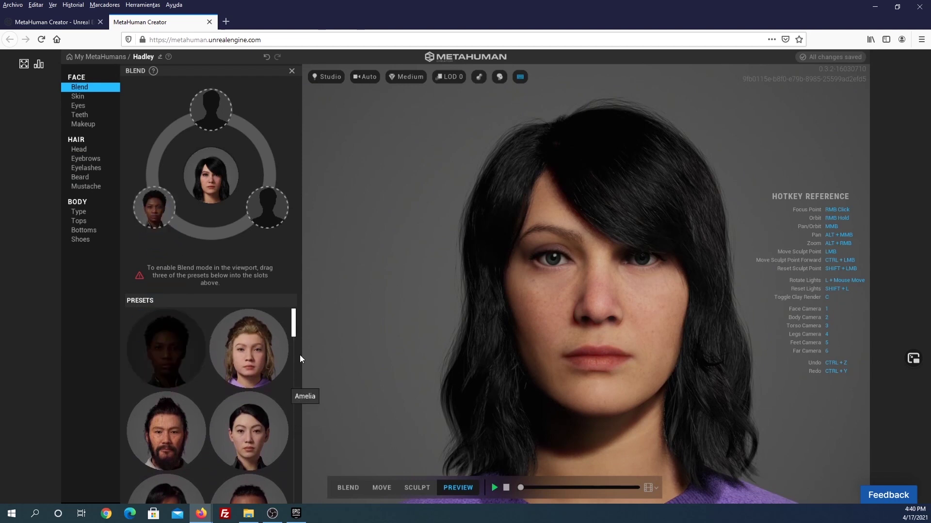
pyautogui.moveTo(260, 435); pyautogui.dragTo(272, 215)
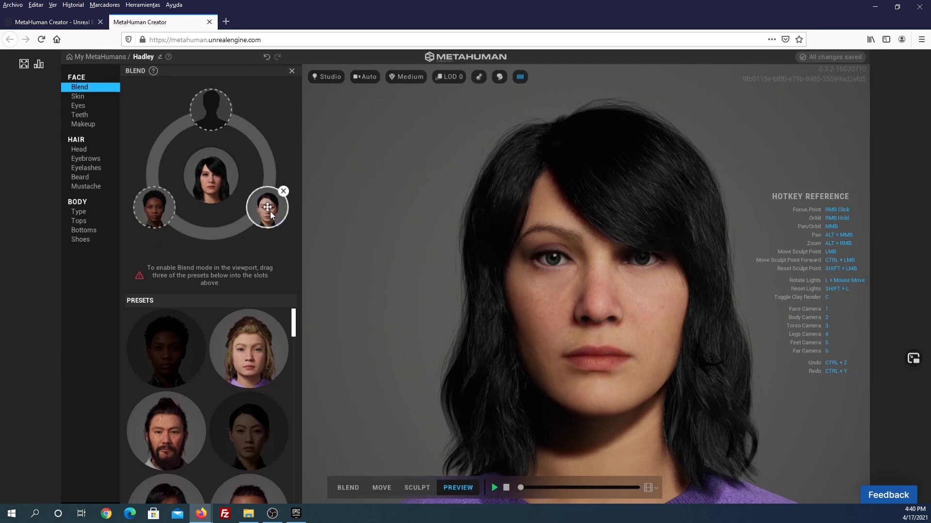
pyautogui.scroll(-3, 266, 409)
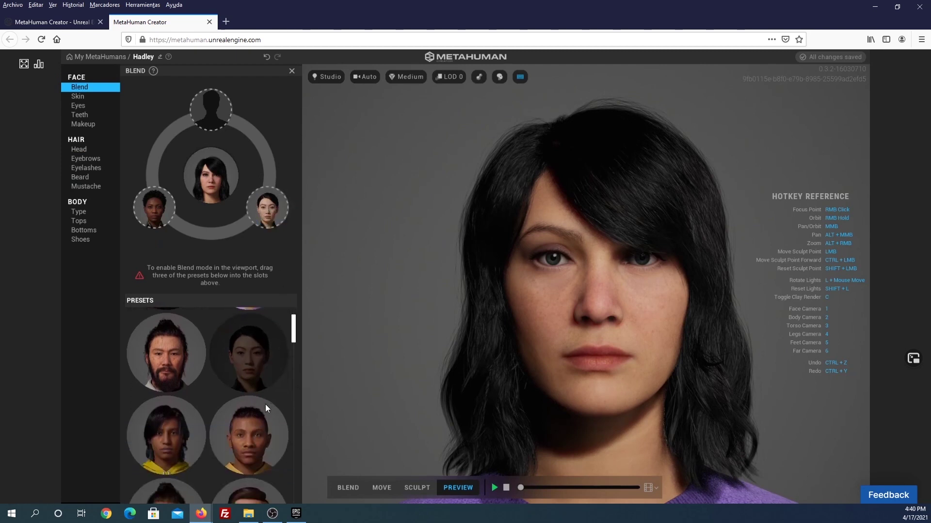
pyautogui.moveTo(279, 383); pyautogui.dragTo(213, 110)
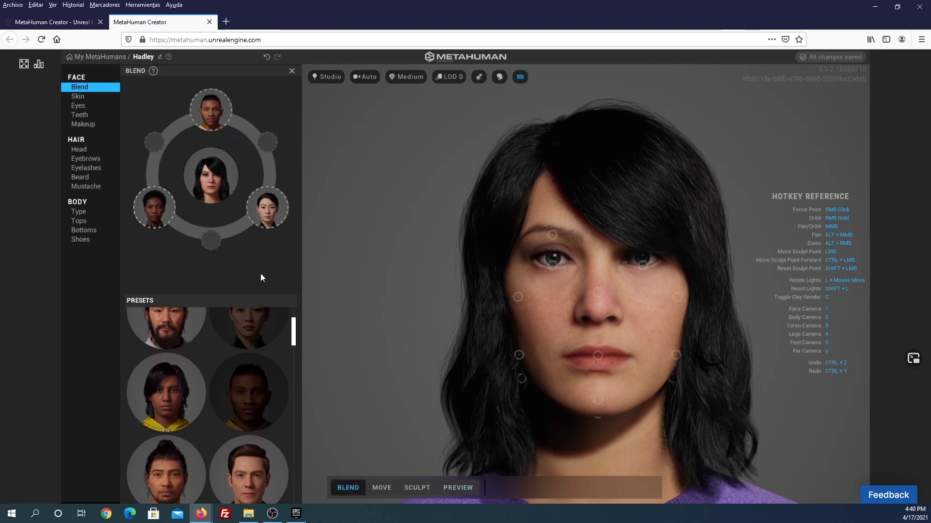
# Drag the nose blend handle partway toward the lower-left preset face
pyautogui.click(600, 294)
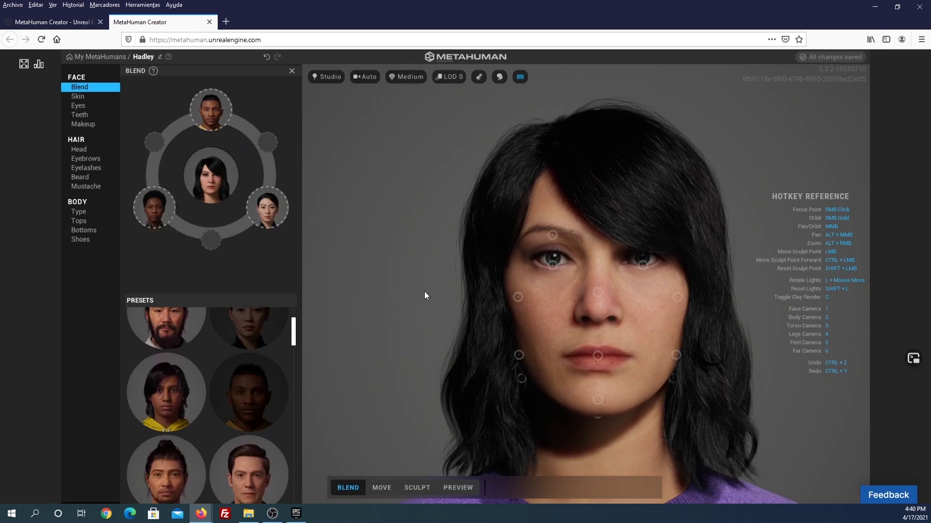
pyautogui.moveTo(598, 291)
pyautogui.mouseDown()
pyautogui.moveTo(523, 330)
pyautogui.moveTo(650, 323)
pyautogui.moveTo(592, 237)
pyautogui.moveTo(549, 305)
pyautogui.mouseUp()
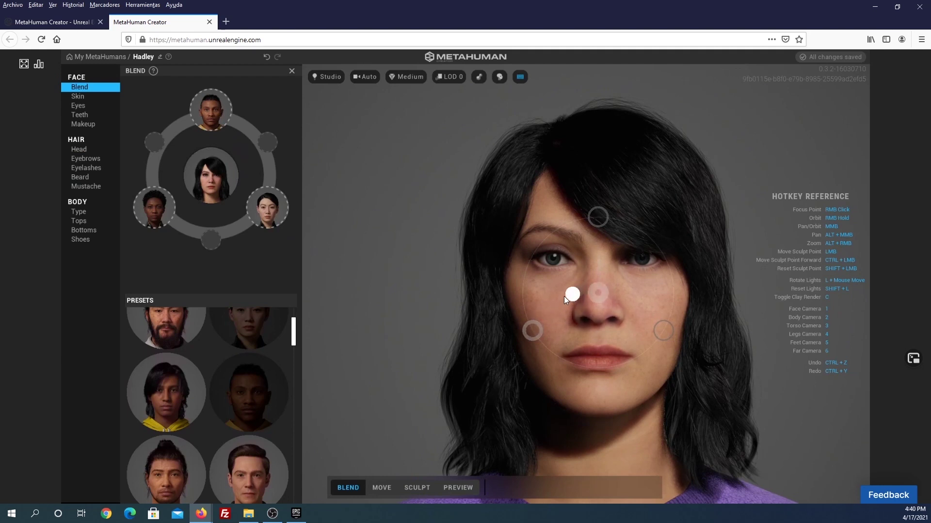
pyautogui.moveTo(549, 304); pyautogui.dragTo(564, 295)
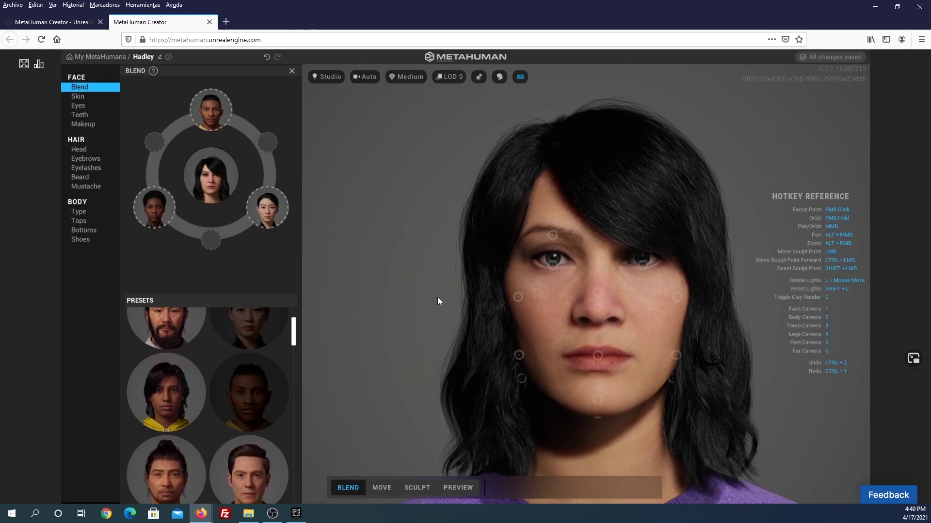
# In Move mode, drag the nose region downward to lengthen Hadley's nose
pyautogui.click(379, 490)
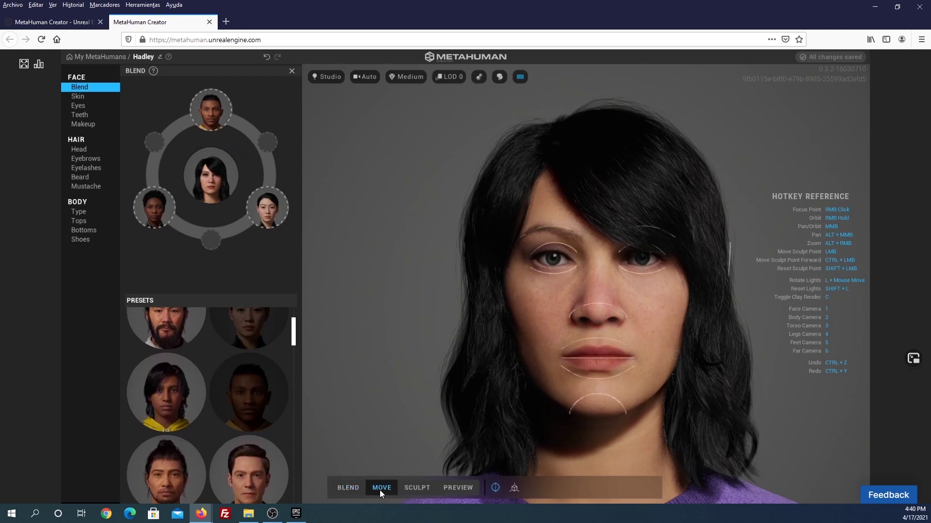
pyautogui.click(598, 306)
pyautogui.moveTo(598, 318); pyautogui.dragTo(597, 303)
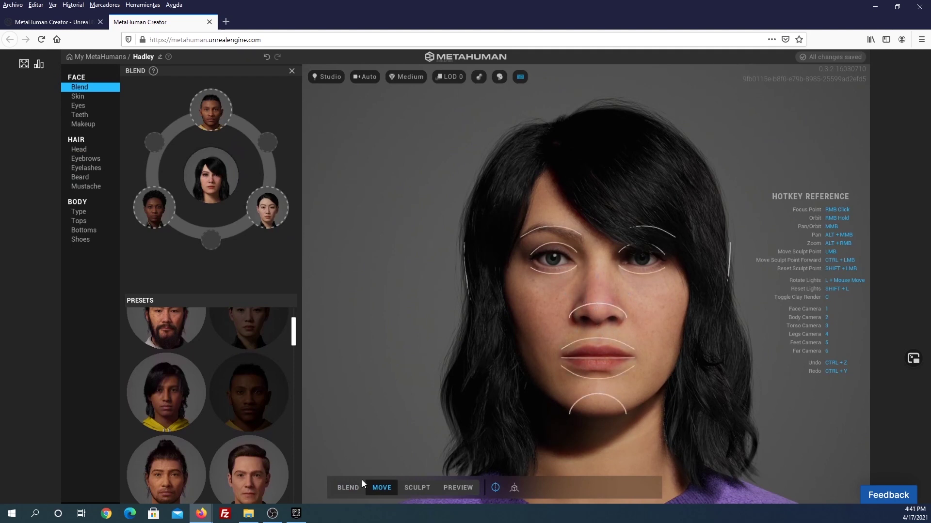
pyautogui.click(412, 486)
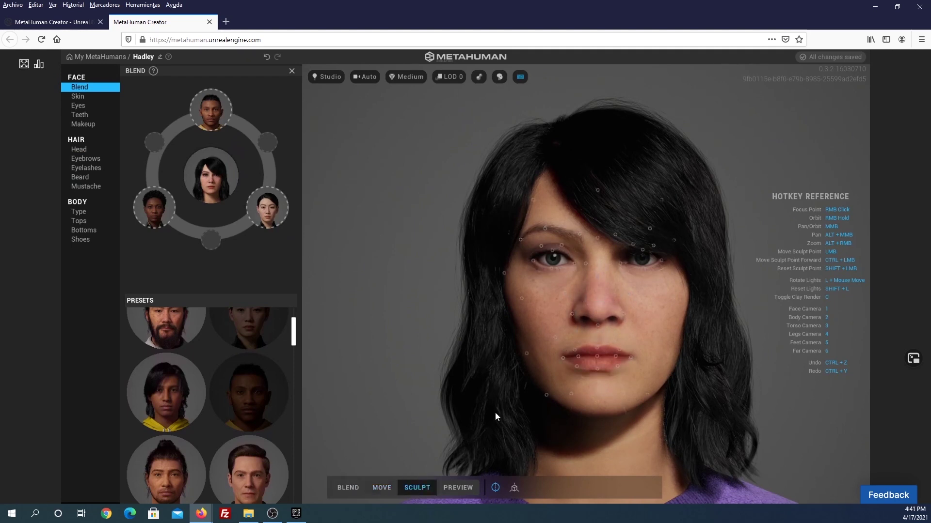
pyautogui.click(382, 488)
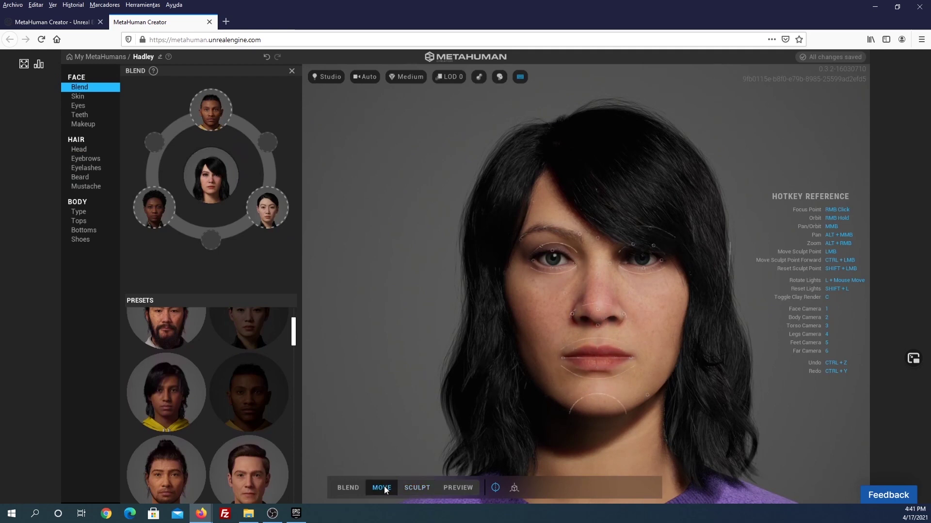
pyautogui.click(599, 293)
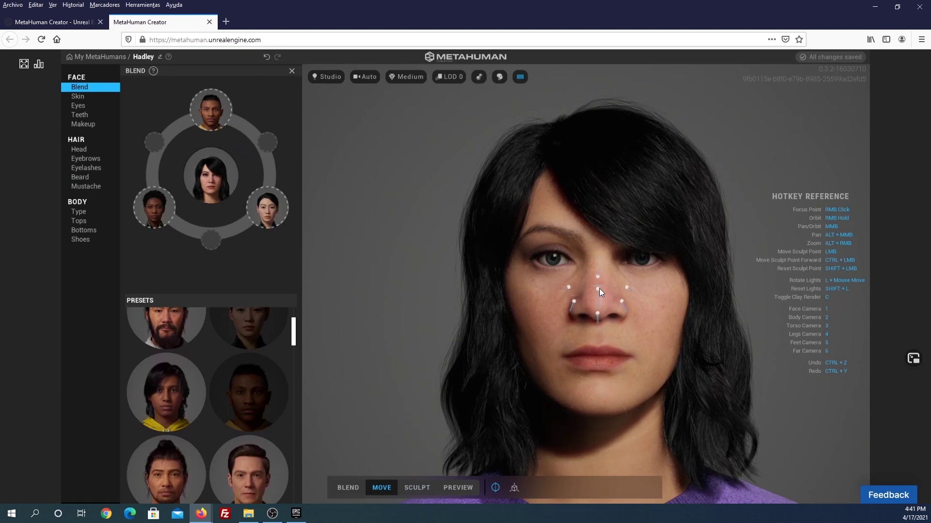
pyautogui.moveTo(599, 289); pyautogui.dragTo(599, 309)
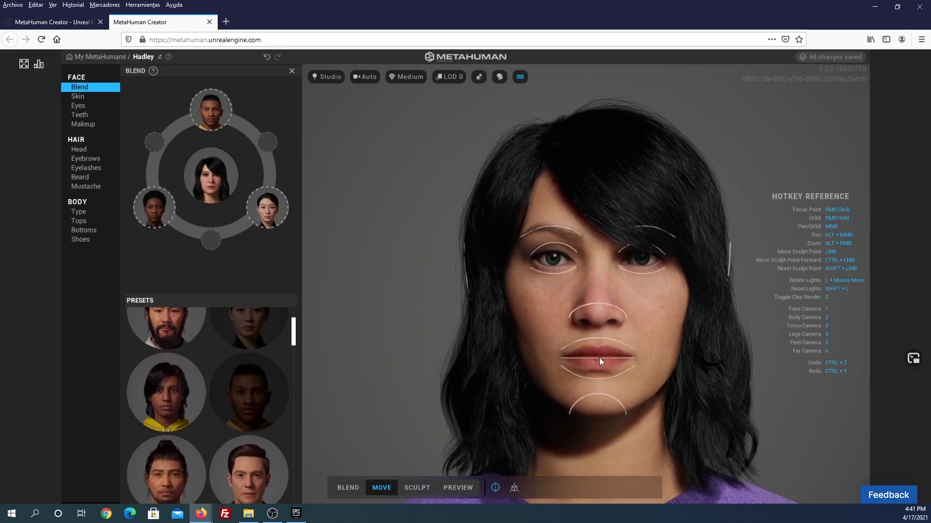
# Select the mouth and eye regions to inspect them
pyautogui.click(595, 339)
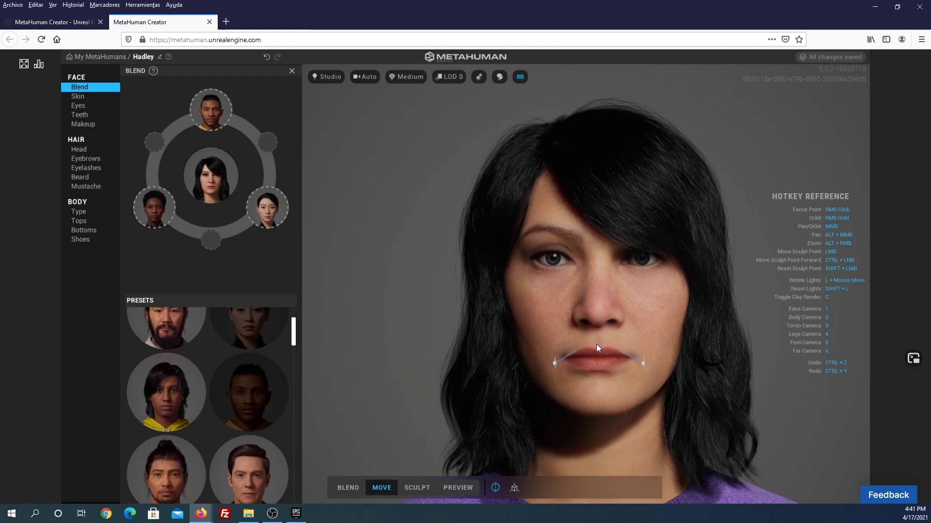
pyautogui.click(597, 351)
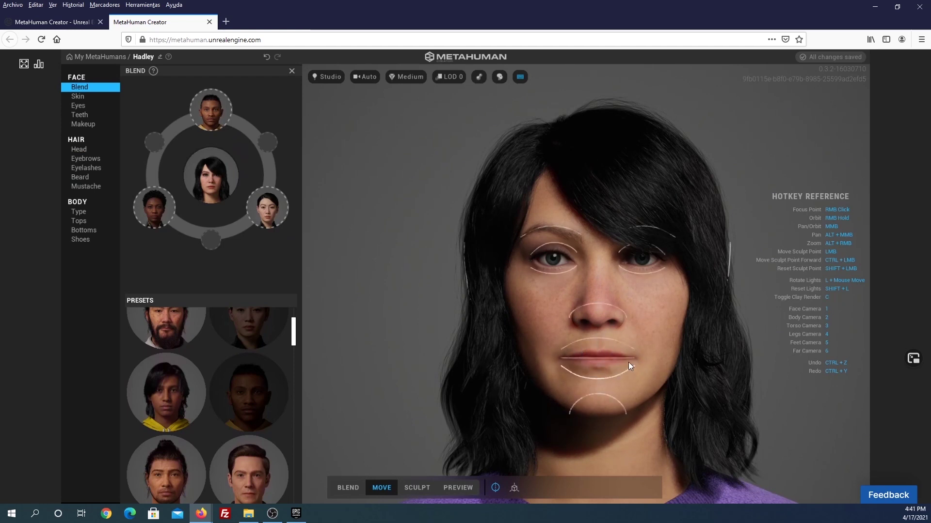
pyautogui.click(550, 272)
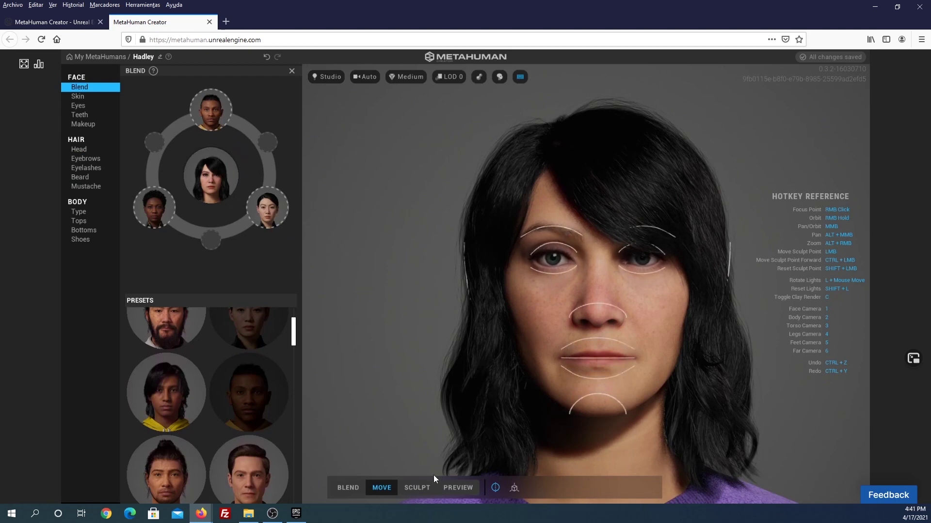
# In Sculpt mode with symmetry on, reshape both nostrils and lift the mouth corners
pyautogui.click(420, 490)
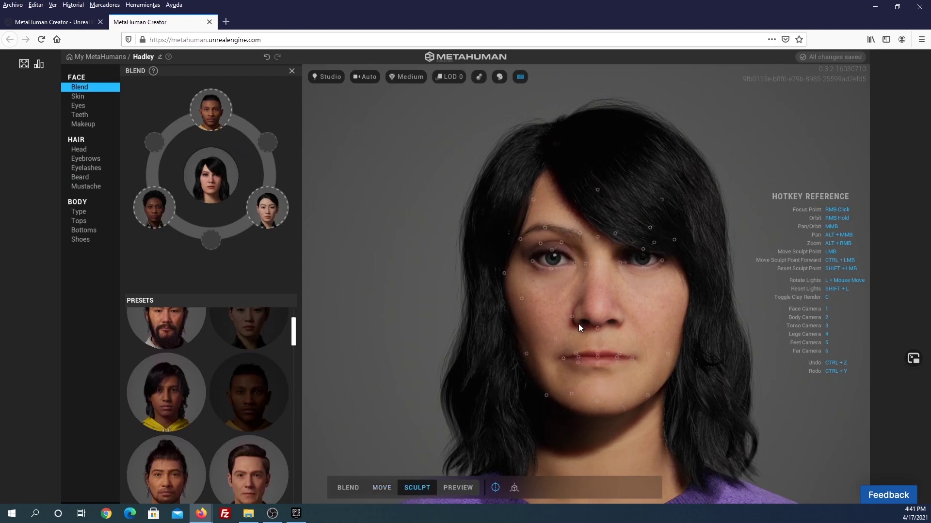
pyautogui.moveTo(571, 315); pyautogui.dragTo(567, 316)
pyautogui.click(491, 488)
pyautogui.moveTo(571, 318); pyautogui.dragTo(576, 323)
pyautogui.moveTo(559, 346); pyautogui.dragTo(545, 343)
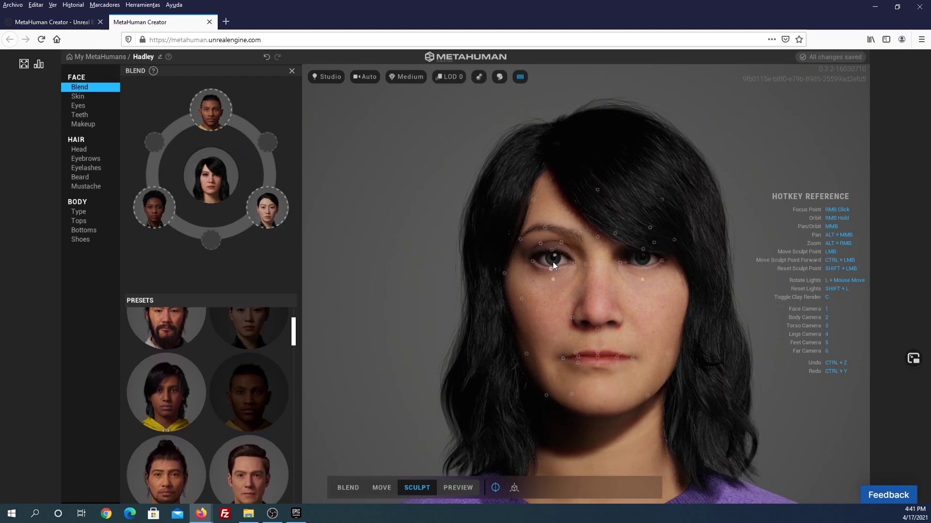
# Adjust the upper eyelids and raise both eyebrows
pyautogui.moveTo(551, 249); pyautogui.dragTo(548, 262)
pyautogui.moveTo(548, 258); pyautogui.dragTo(551, 275)
pyautogui.moveTo(632, 227); pyautogui.dragTo(639, 264)
pyautogui.moveTo(546, 226); pyautogui.dragTo(546, 211)
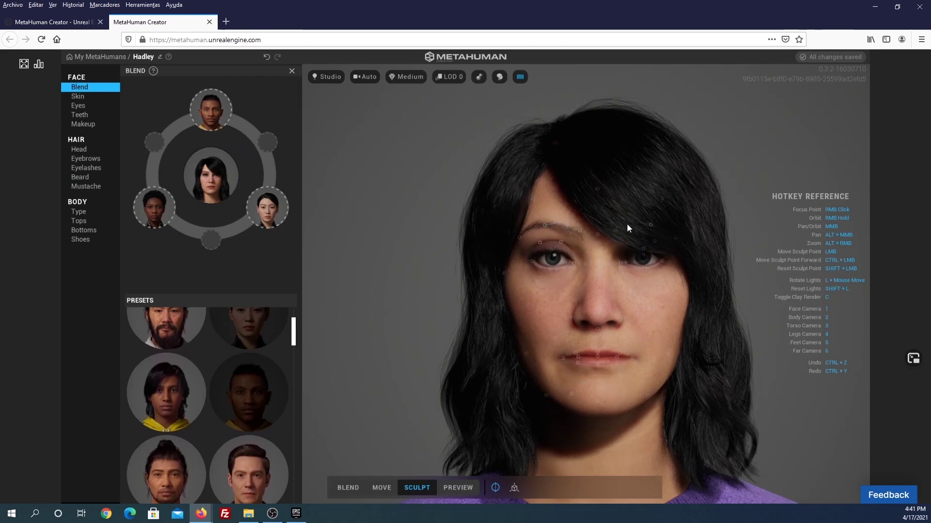
# Pick a new skin tone, lower the skin contrast and increase the roughness
pyautogui.click(80, 96)
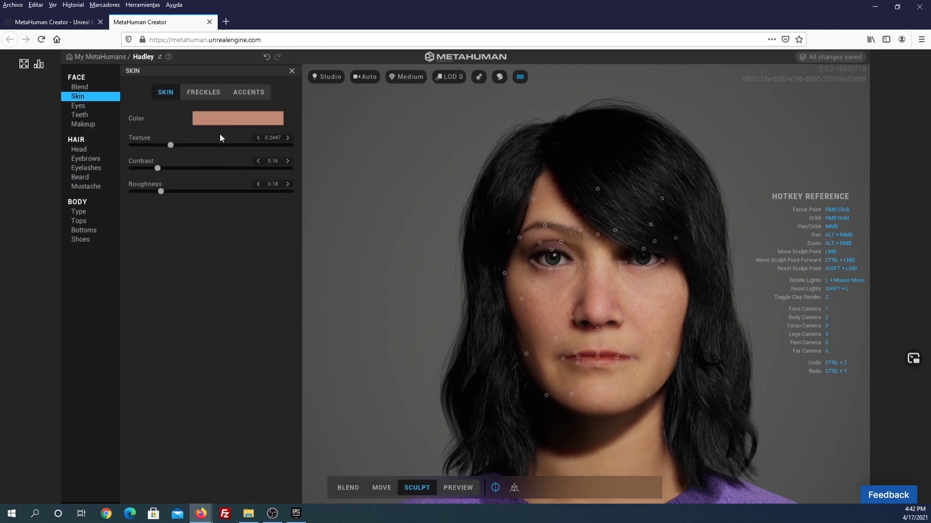
pyautogui.click(221, 120)
pyautogui.moveTo(251, 173); pyautogui.dragTo(273, 157)
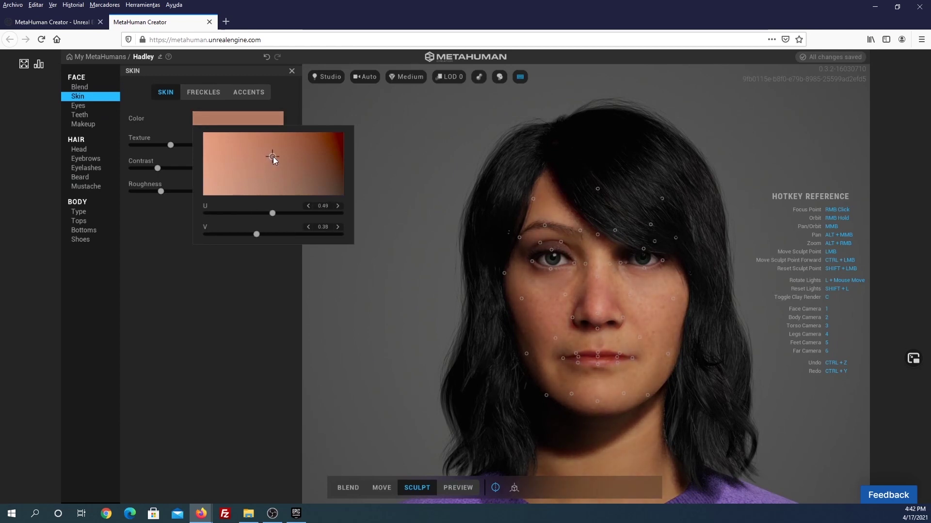
pyautogui.click(159, 170)
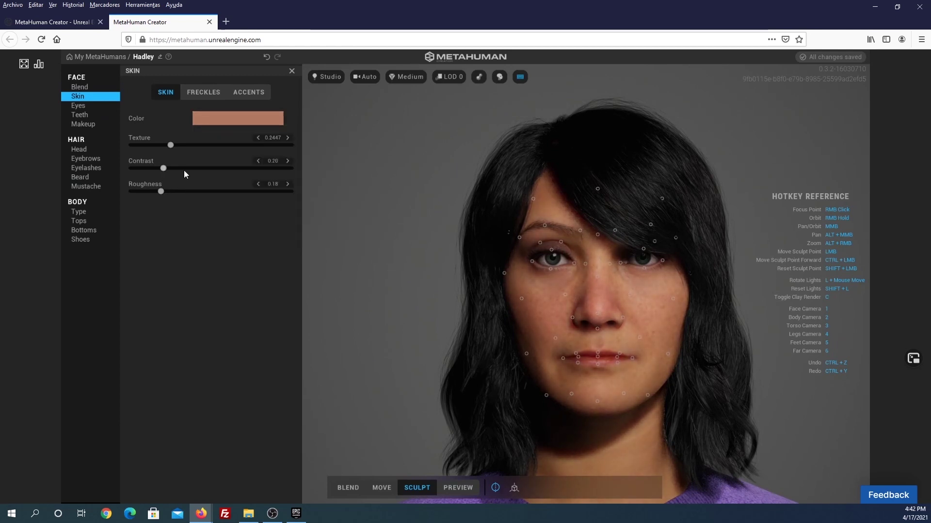
pyautogui.click(185, 170)
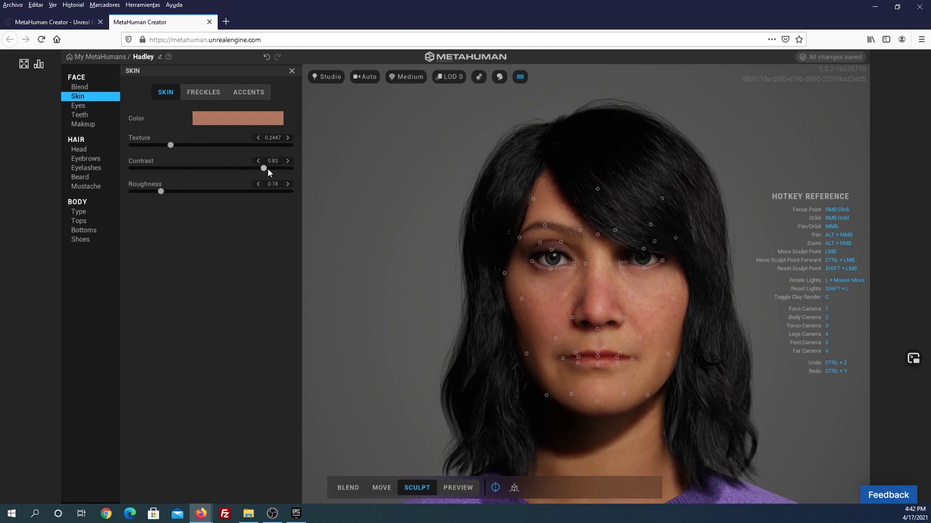
pyautogui.click(175, 168)
pyautogui.moveTo(162, 192); pyautogui.dragTo(205, 192)
pyautogui.moveTo(162, 190); pyautogui.dragTo(165, 189)
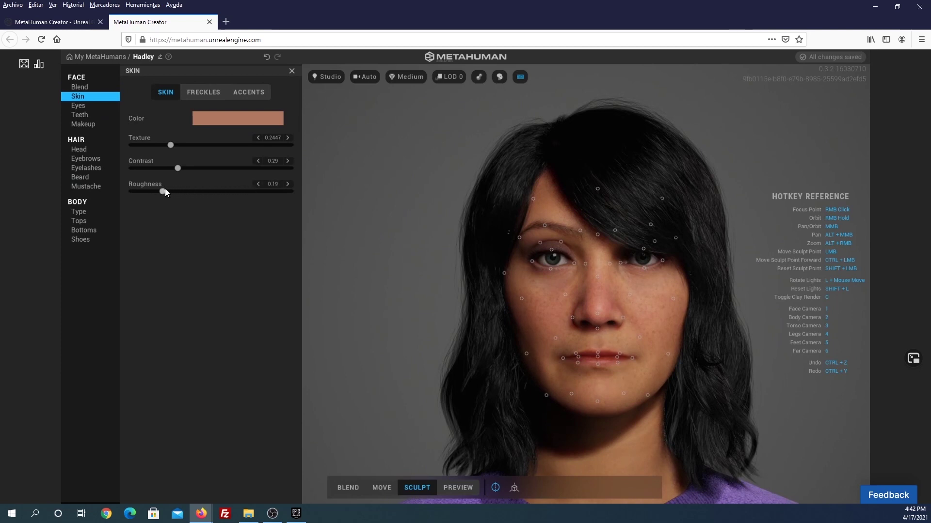
# Make the freckles denser and raise the cheek accent Redness to 0.52
pyautogui.click(208, 95)
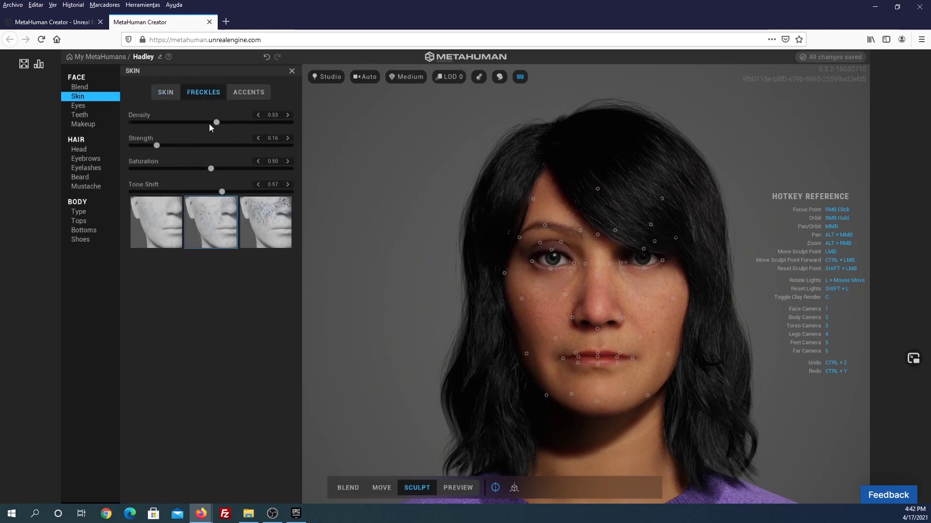
pyautogui.moveTo(151, 122); pyautogui.dragTo(293, 129)
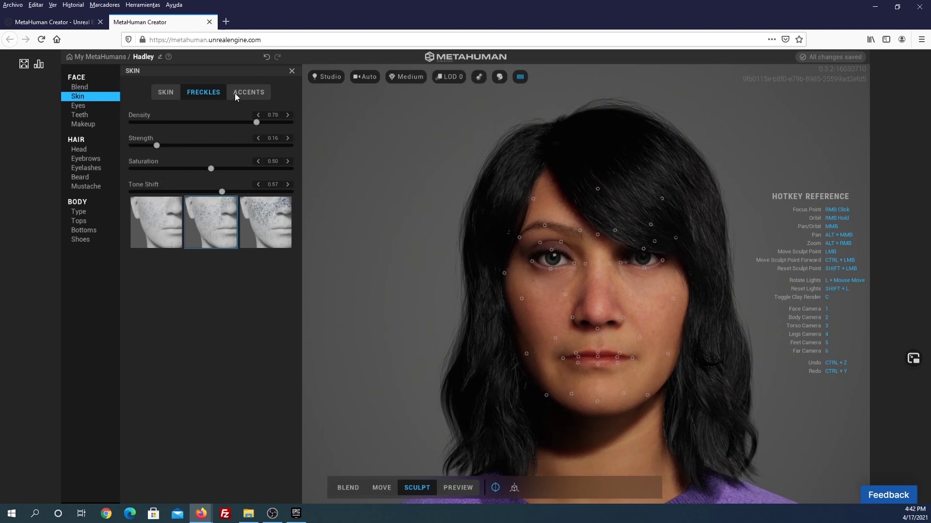
pyautogui.click(247, 92)
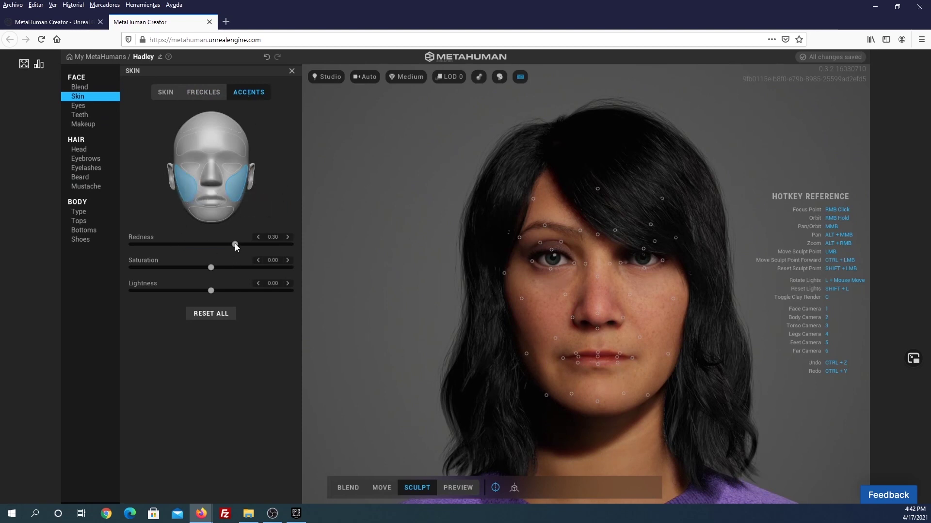
pyautogui.moveTo(235, 244)
pyautogui.mouseDown()
pyautogui.moveTo(146, 242)
pyautogui.moveTo(274, 235)
pyautogui.mouseUp()
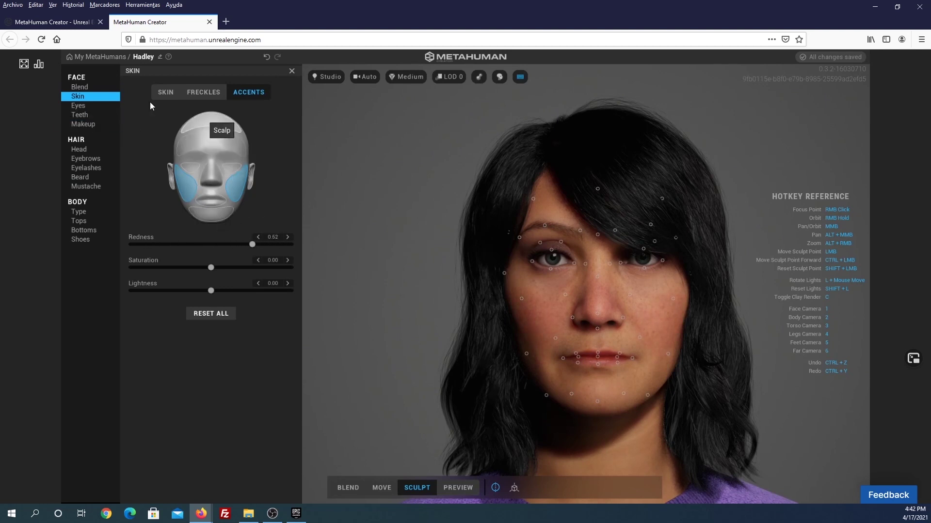
# Apply the hazel brown-green eye preset and enlarge Hadley's irises
pyautogui.click(83, 107)
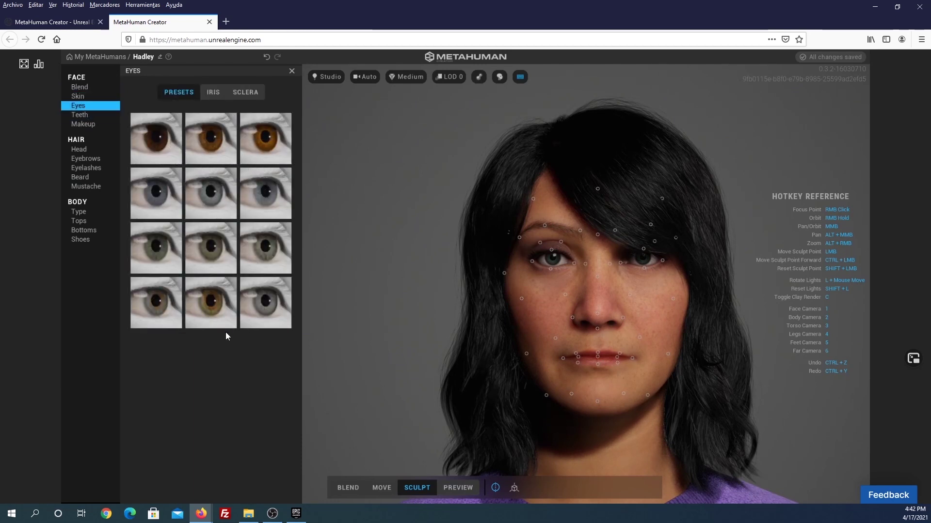
pyautogui.click(214, 303)
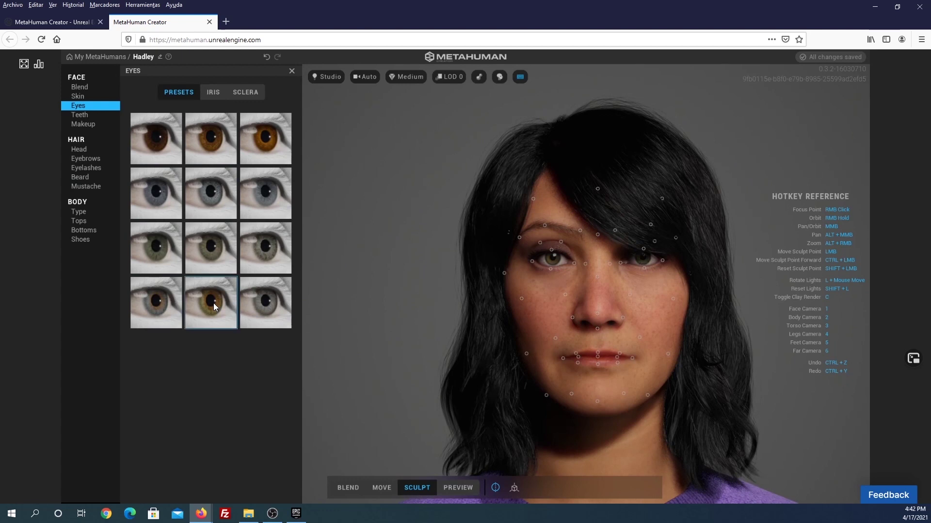
pyautogui.click(215, 92)
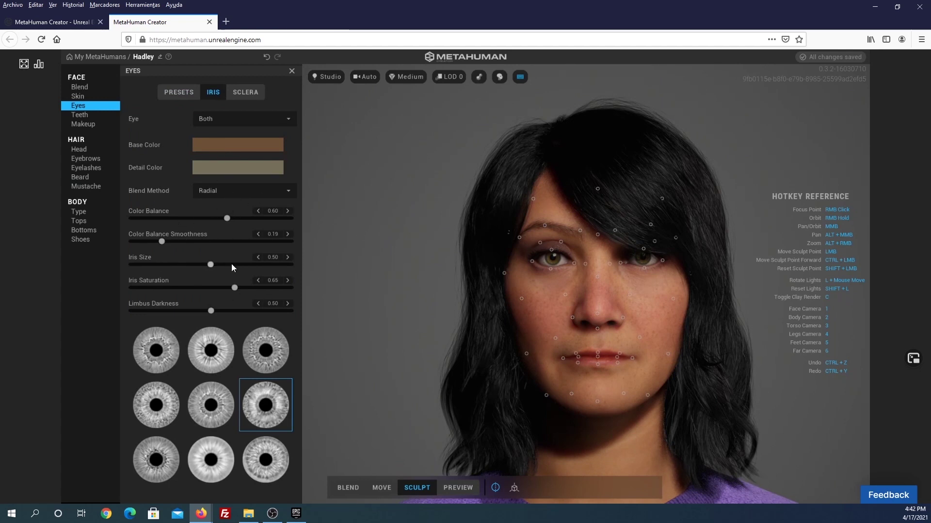
pyautogui.moveTo(210, 265); pyautogui.dragTo(192, 266)
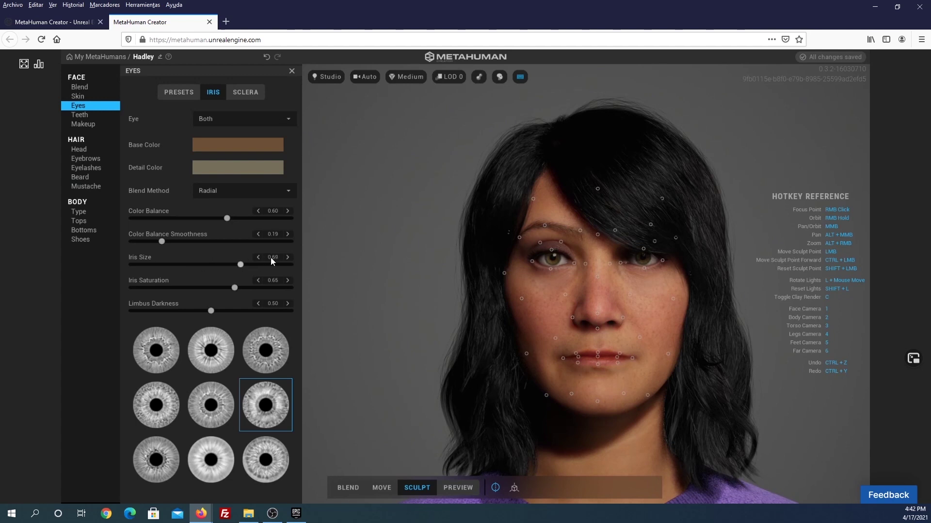
pyautogui.moveTo(271, 262); pyautogui.dragTo(260, 263)
# Set the sclera Vascularity to 0.66 and Veins Rotation to 0.69
pyautogui.click(241, 93)
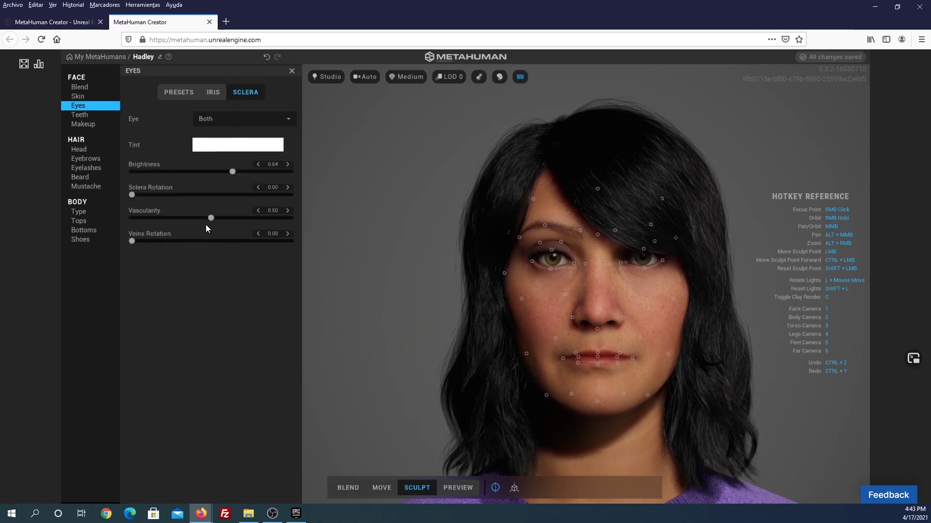
pyautogui.moveTo(211, 218); pyautogui.dragTo(304, 217)
pyautogui.moveTo(234, 237); pyautogui.dragTo(240, 235)
pyautogui.scroll(3, 559, 263)
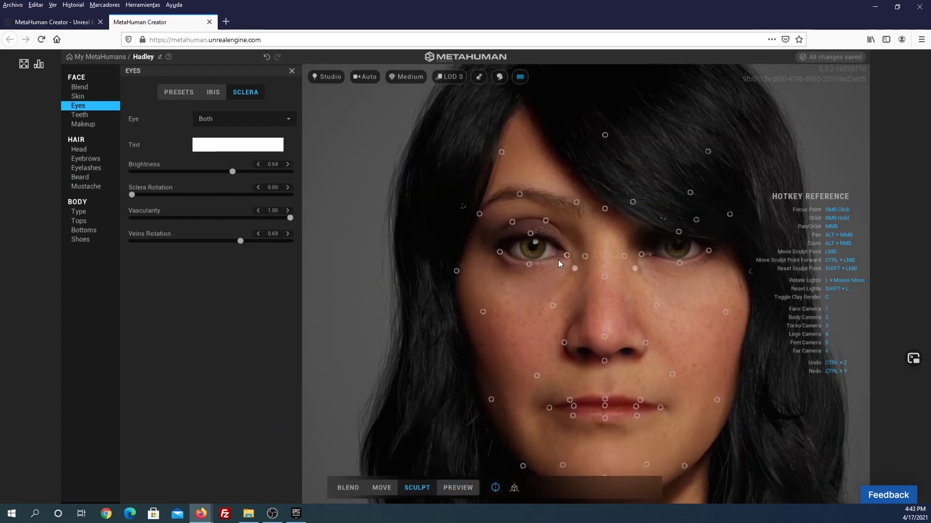
pyautogui.scroll(2, 557, 259)
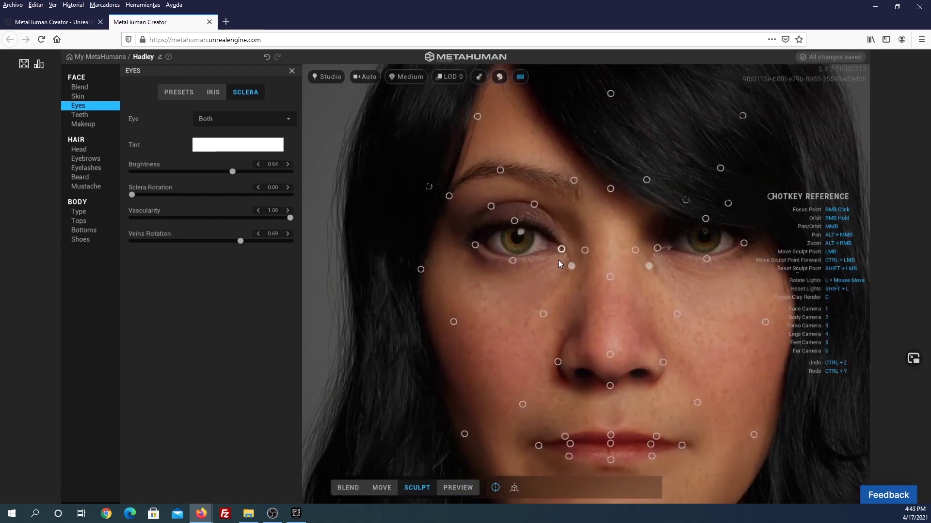
pyautogui.scroll(2, 558, 260)
pyautogui.scroll(1, 530, 246)
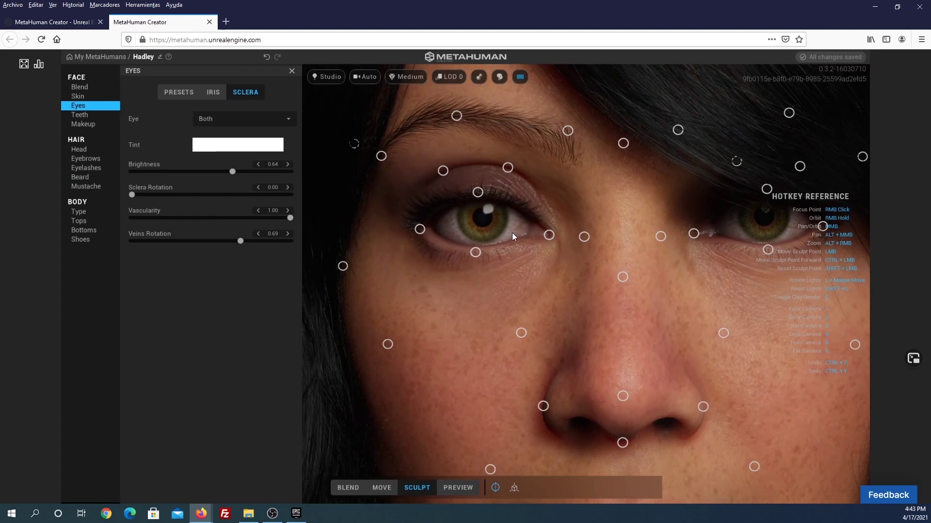
pyautogui.moveTo(243, 219)
pyautogui.mouseDown()
pyautogui.moveTo(225, 216)
pyautogui.moveTo(236, 218)
pyautogui.mouseUp()
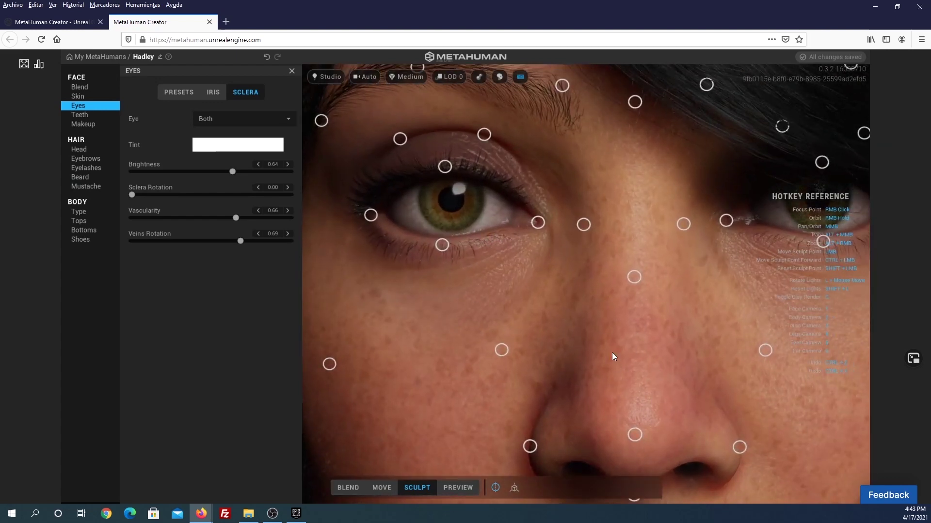
pyautogui.scroll(-10, 585, 320)
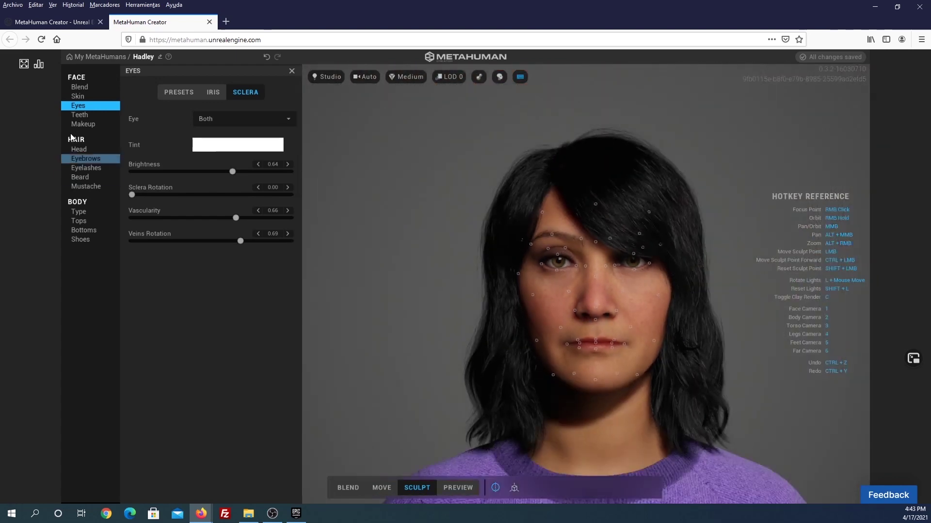
# Set the teeth Plaque Amount to 0.24 and Tooth Length to -1.00, checking with Jaw Open
pyautogui.click(78, 114)
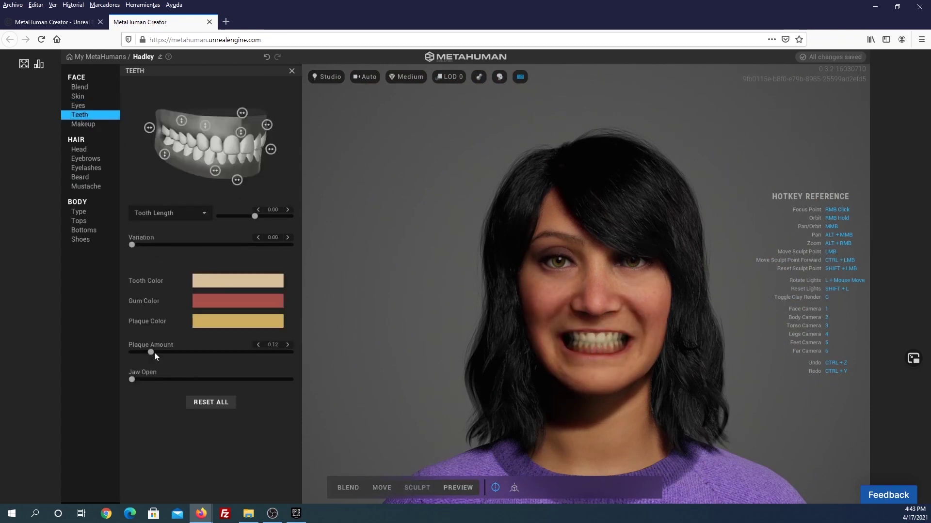
pyautogui.moveTo(150, 353); pyautogui.dragTo(288, 353)
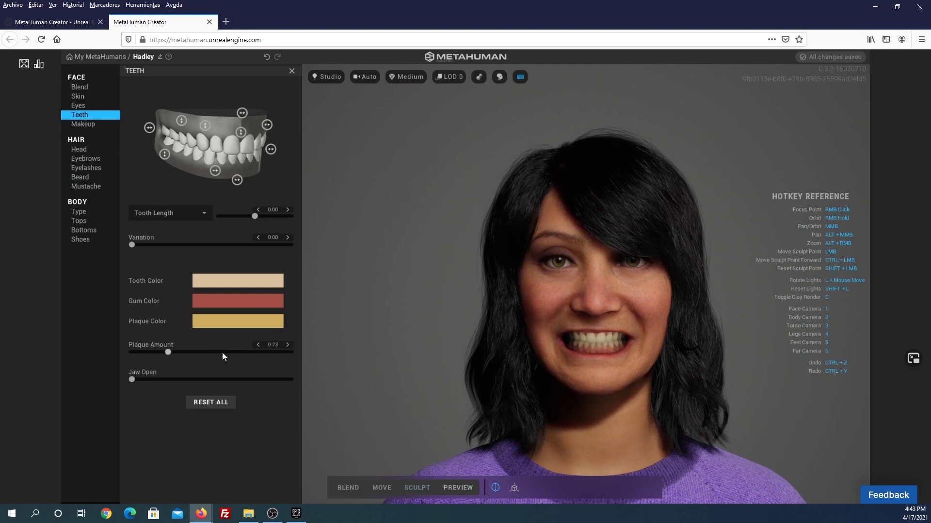
pyautogui.moveTo(216, 358); pyautogui.dragTo(141, 352)
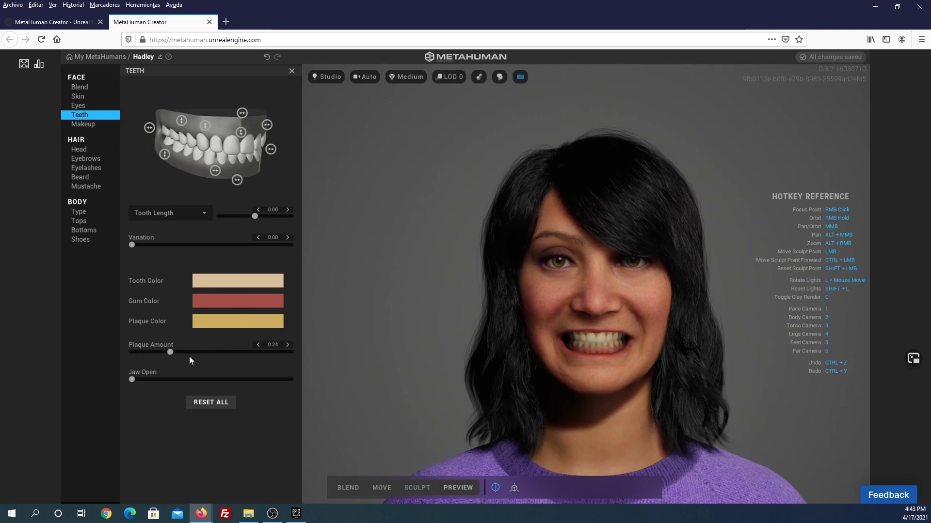
pyautogui.moveTo(131, 379)
pyautogui.mouseDown()
pyautogui.moveTo(202, 382)
pyautogui.moveTo(176, 386)
pyautogui.moveTo(214, 398)
pyautogui.moveTo(123, 385)
pyautogui.mouseUp()
pyautogui.moveTo(325, 221); pyautogui.dragTo(120, 255)
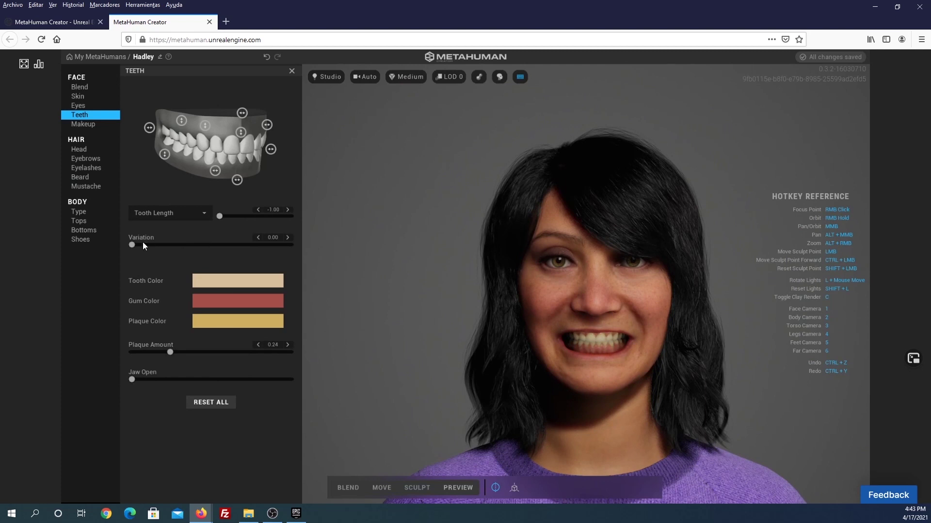
pyautogui.click(89, 125)
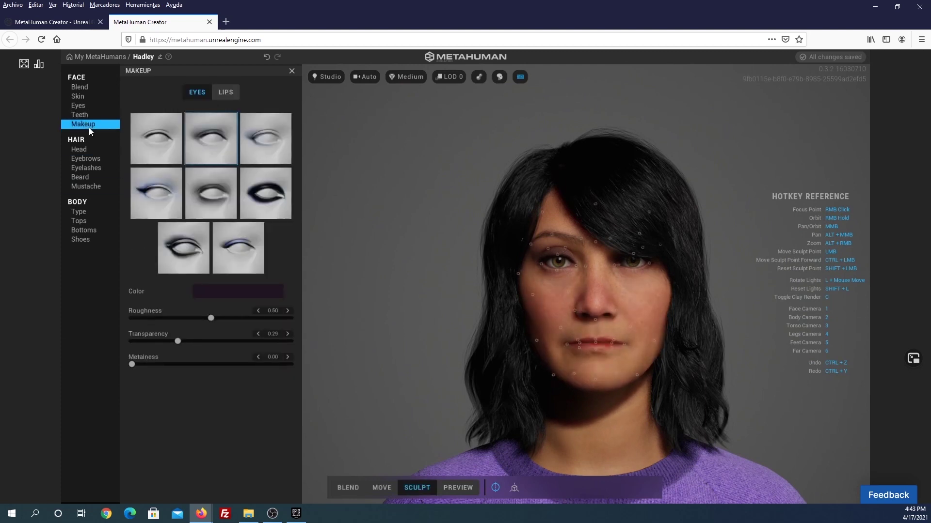
# Try a smudged eye look and the Natural lip makeup, then remove the lip makeup
pyautogui.click(266, 192)
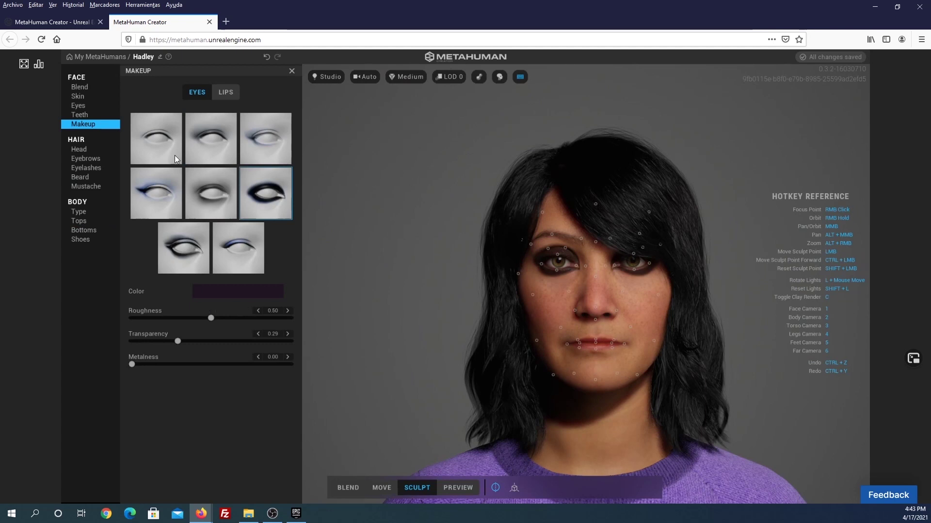
pyautogui.click(219, 95)
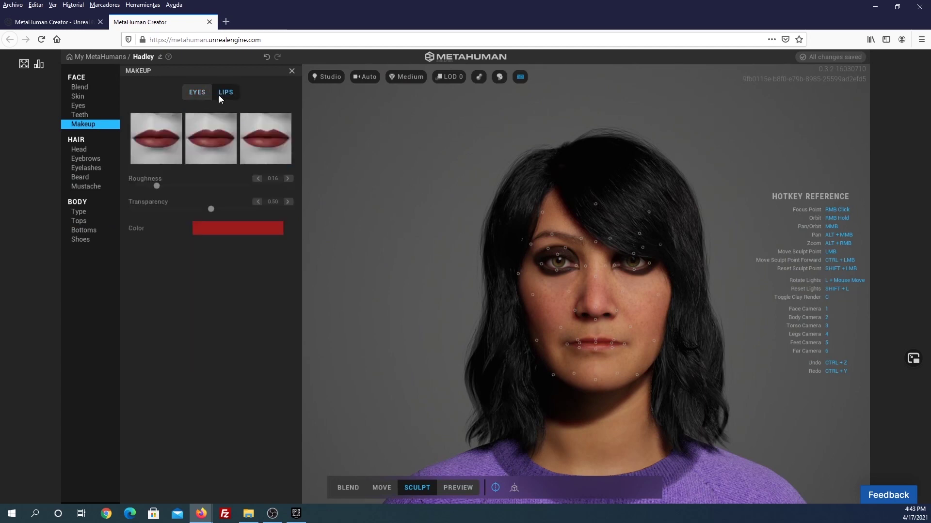
pyautogui.click(150, 144)
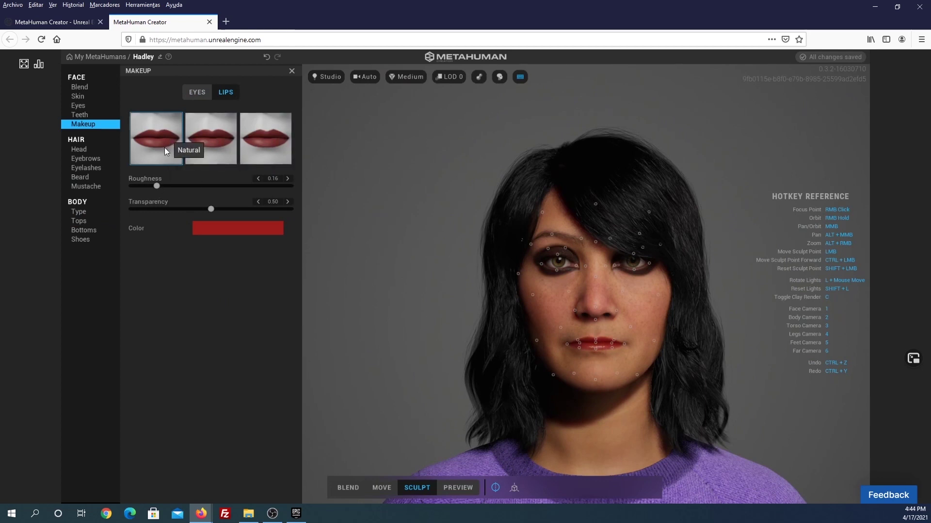
pyautogui.click(176, 138)
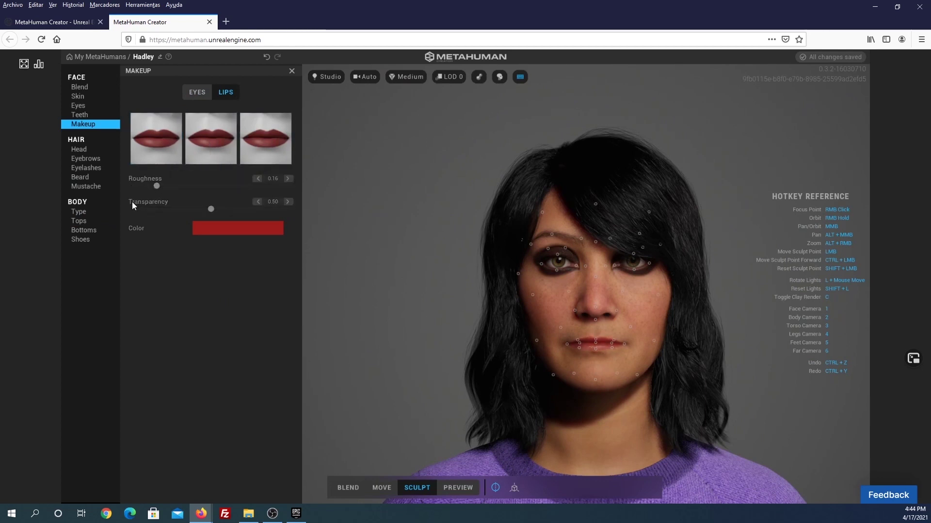
# Compare lighter and darker eye makeup presets and settle on Panda Smudge
pyautogui.click(201, 88)
pyautogui.click(222, 138)
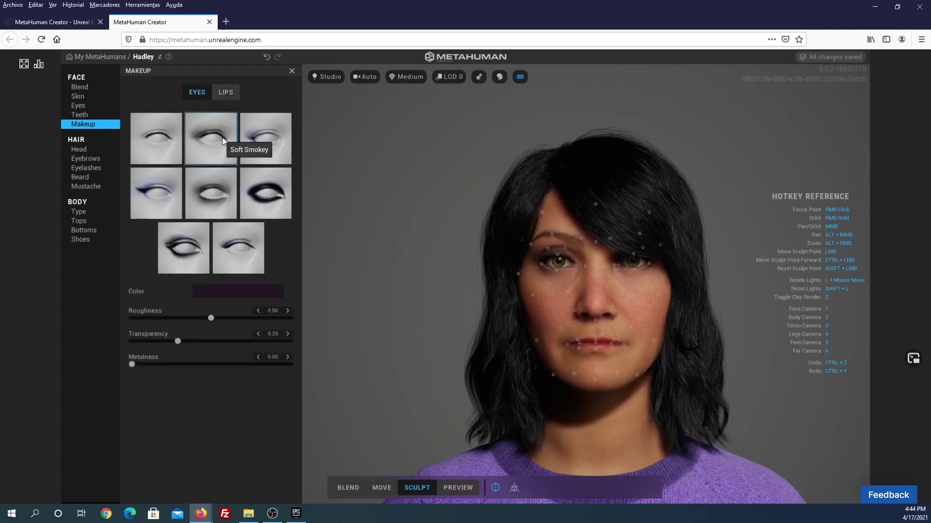
pyautogui.click(180, 249)
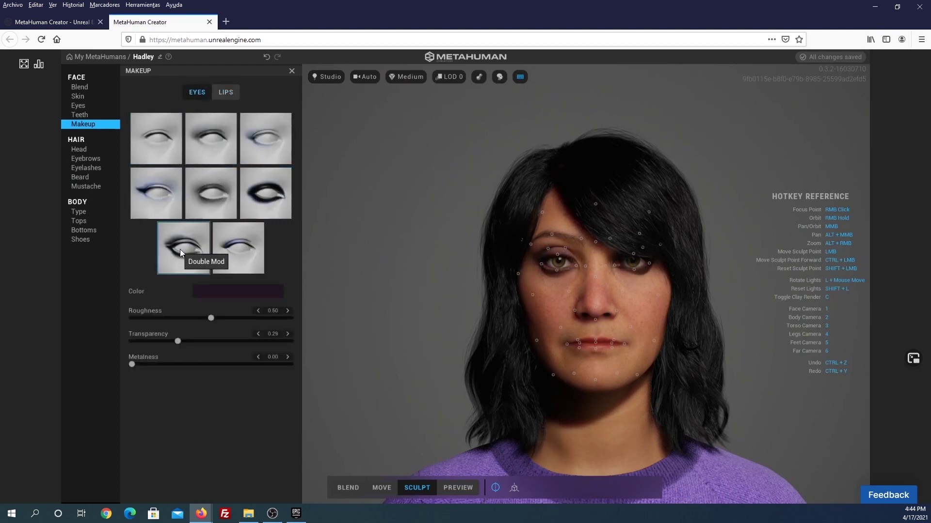
pyautogui.click(213, 194)
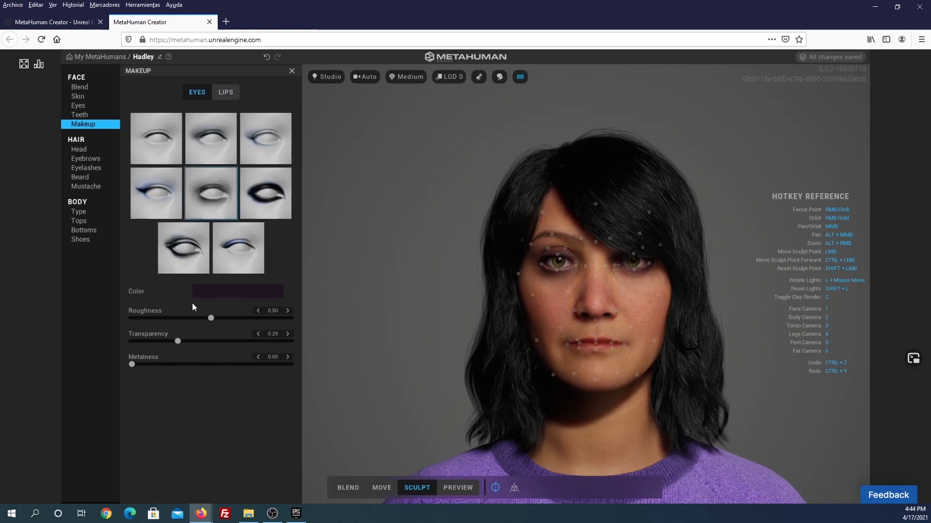
pyautogui.click(86, 150)
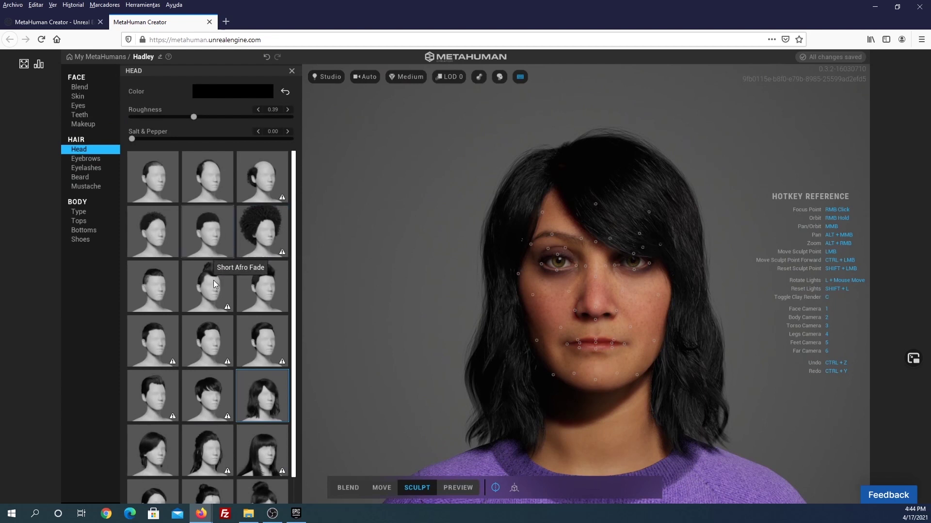
# Give Hadley Long Straight Bangs hair after trying Short Afro Fade, undoing the added Salt & Pepper grey
pyautogui.click(212, 224)
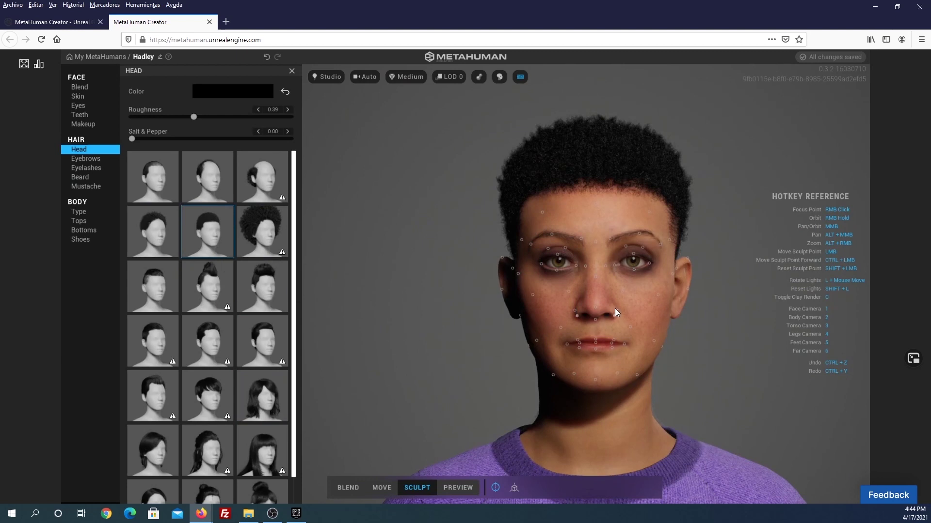
pyautogui.scroll(-1, 218, 314)
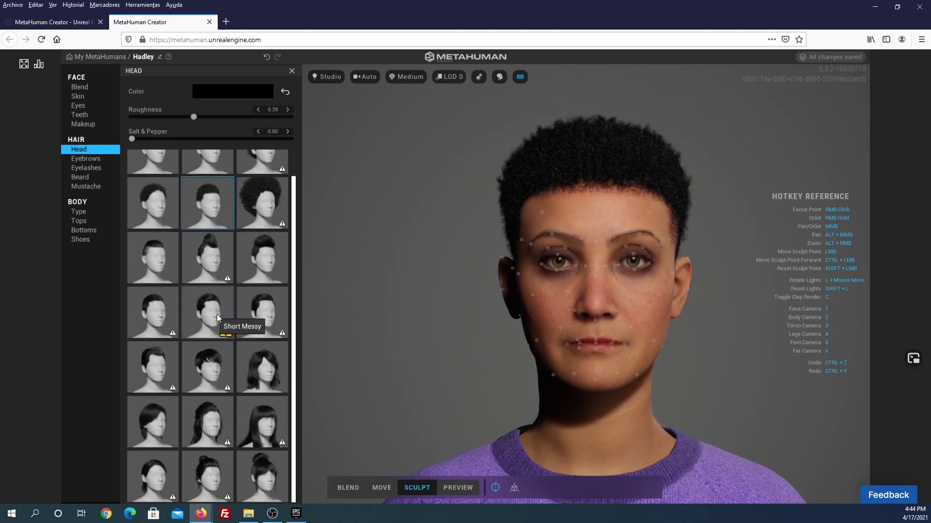
pyautogui.click(259, 409)
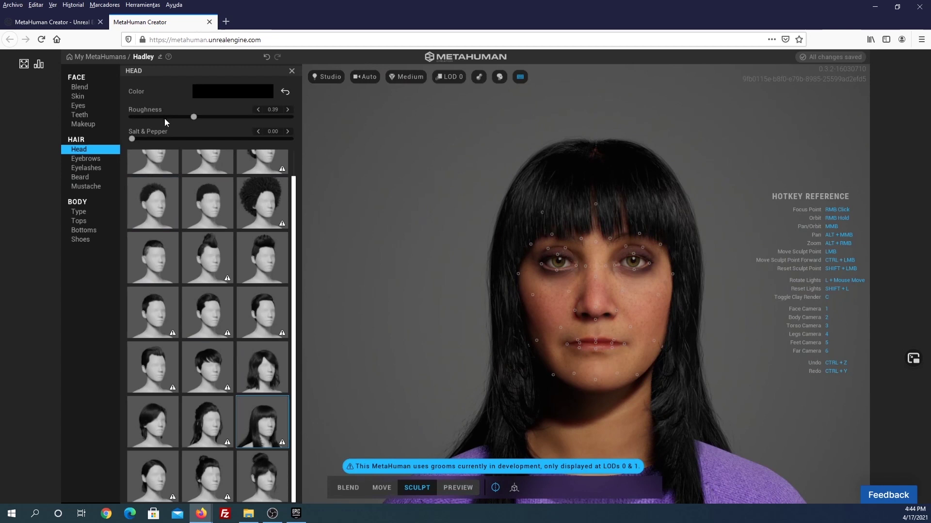
pyautogui.moveTo(130, 138); pyautogui.dragTo(295, 145)
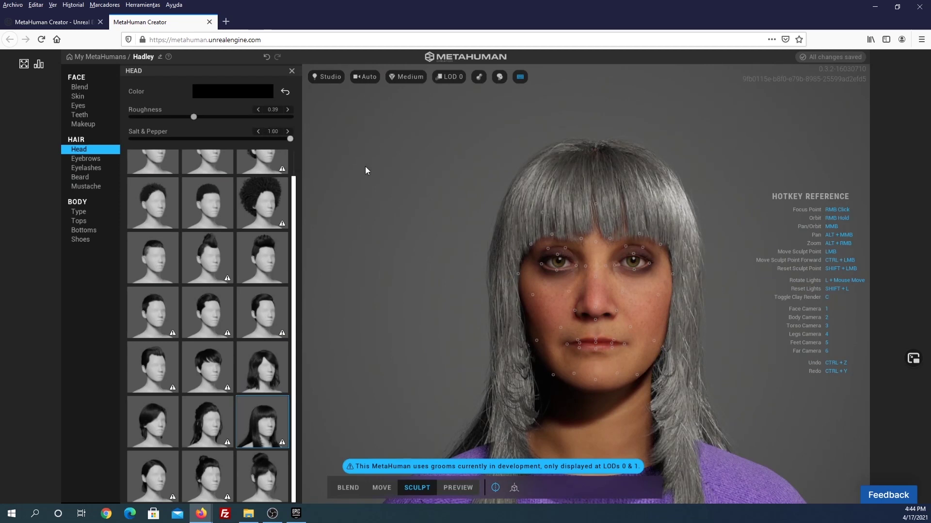
pyautogui.hotkey('ctrl', 'z')
pyautogui.hotkey('ctrl', 'z')
pyautogui.hotkey('ctrl', 'z')
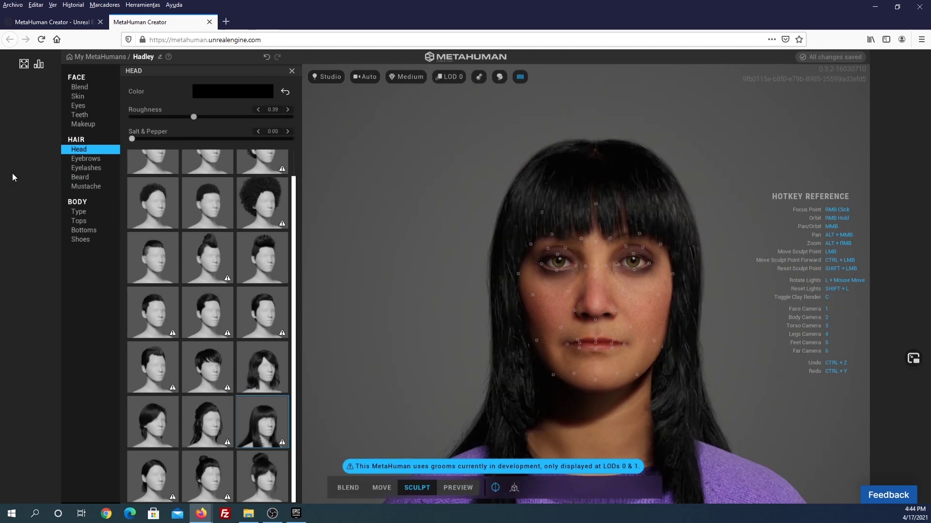
# Set hair roughness to 0.28 and colour it brown (Melanin 0.37, Redness 0.59)
pyautogui.moveTo(194, 116)
pyautogui.mouseDown()
pyautogui.moveTo(130, 137)
pyautogui.moveTo(292, 120)
pyautogui.mouseUp()
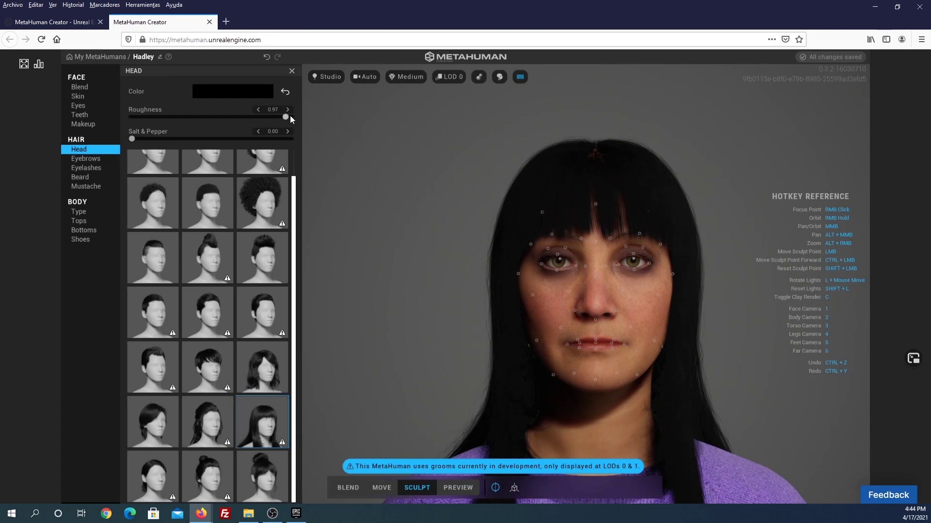
pyautogui.moveTo(222, 121)
pyautogui.mouseDown()
pyautogui.moveTo(154, 123)
pyautogui.moveTo(176, 117)
pyautogui.mouseUp()
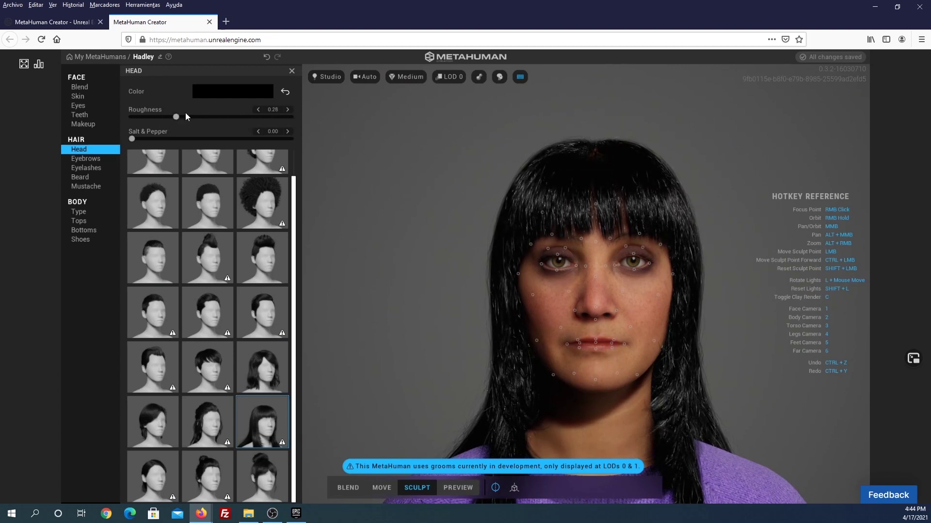
pyautogui.click(220, 95)
pyautogui.click(269, 130)
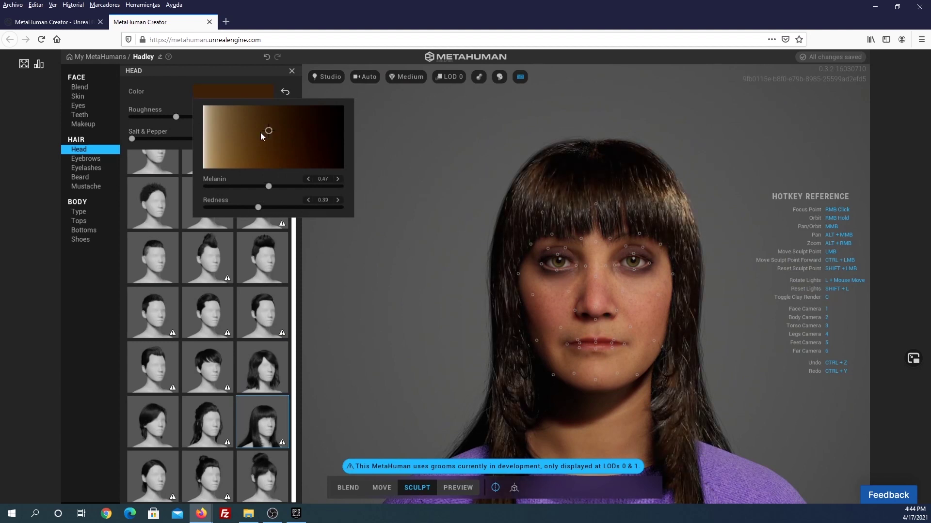
pyautogui.moveTo(262, 154); pyautogui.dragTo(252, 144)
pyautogui.click(254, 143)
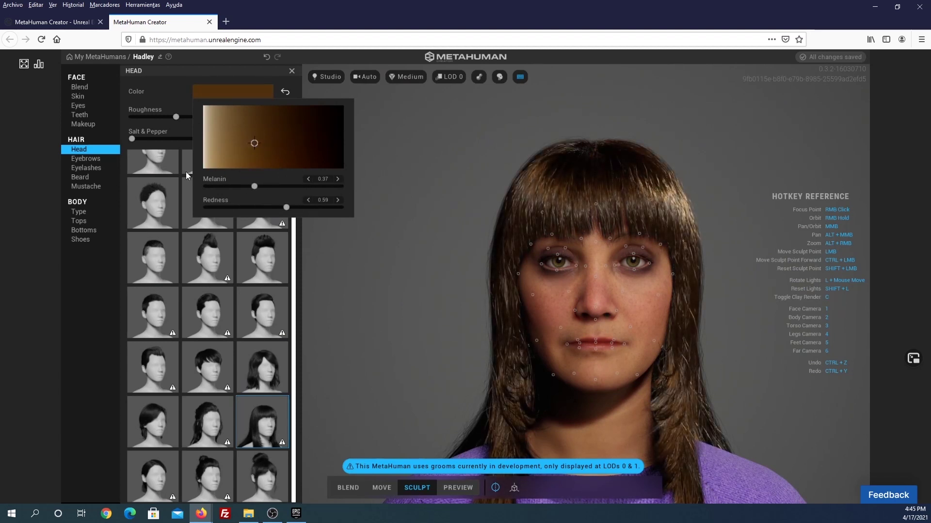
pyautogui.click(90, 159)
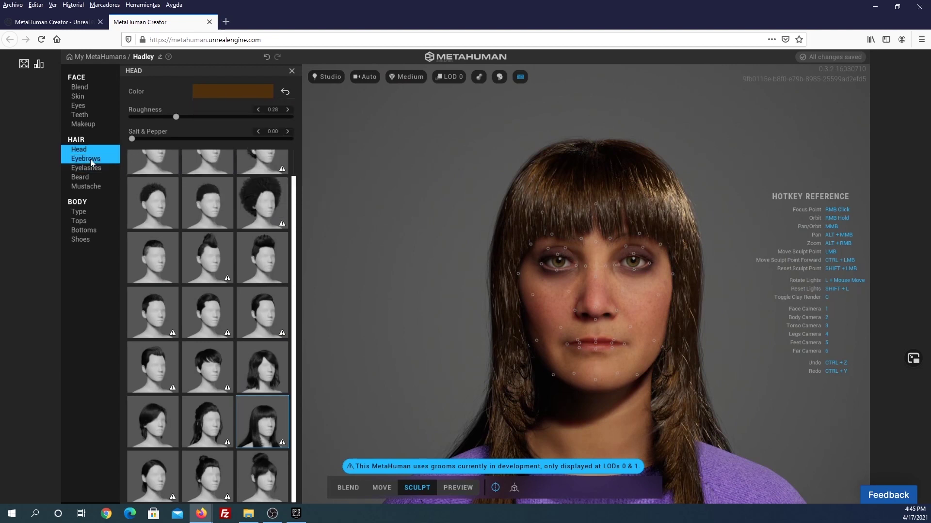
pyautogui.click(90, 159)
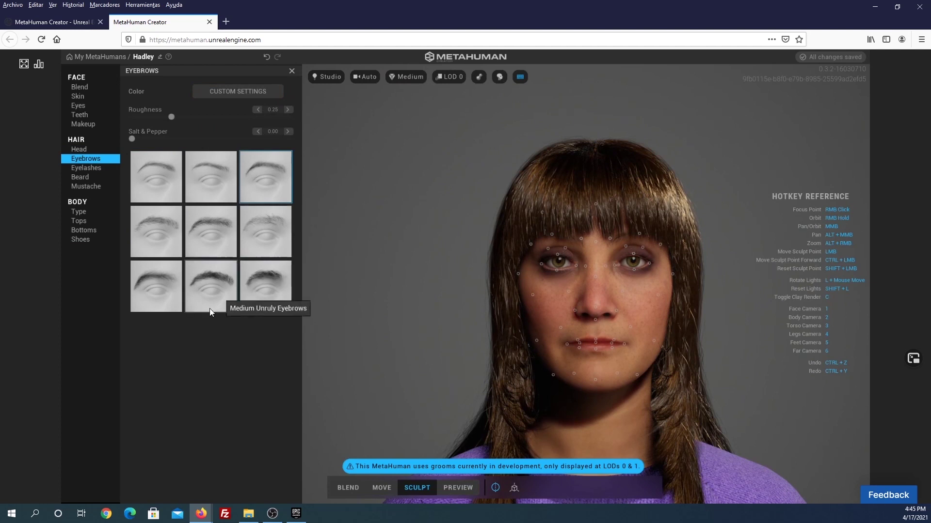
# Give Hadley Medium Wide eyebrows after trying Medium Natural, and Short Thin eyelashes
pyautogui.click(499, 76)
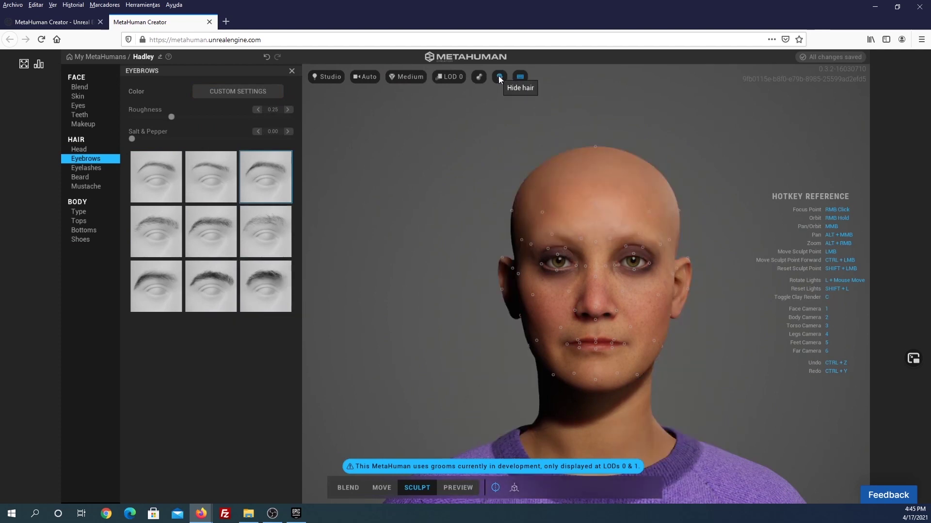
pyautogui.click(498, 76)
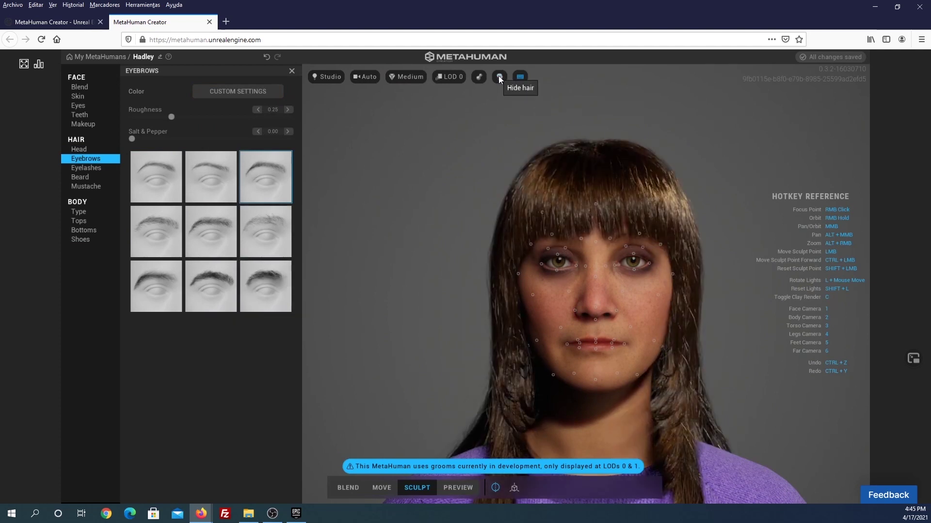
pyautogui.click(92, 149)
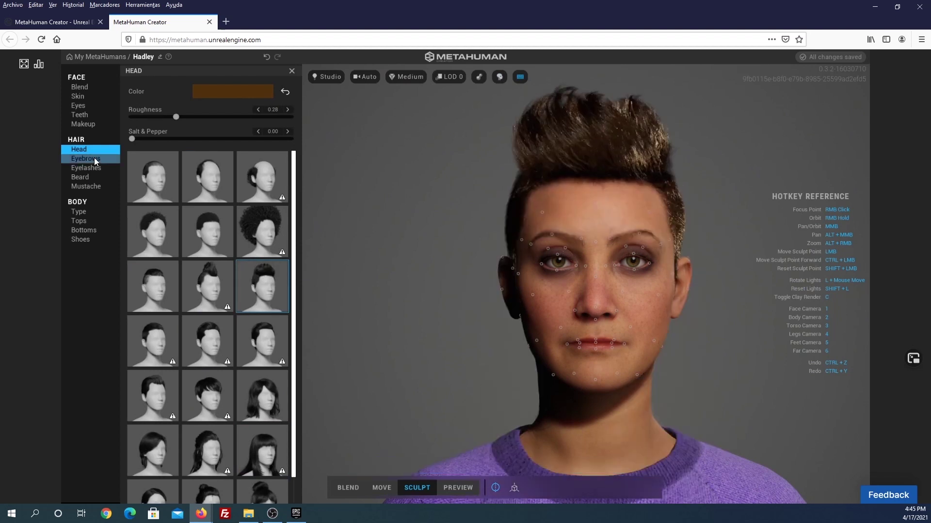
pyautogui.click(94, 158)
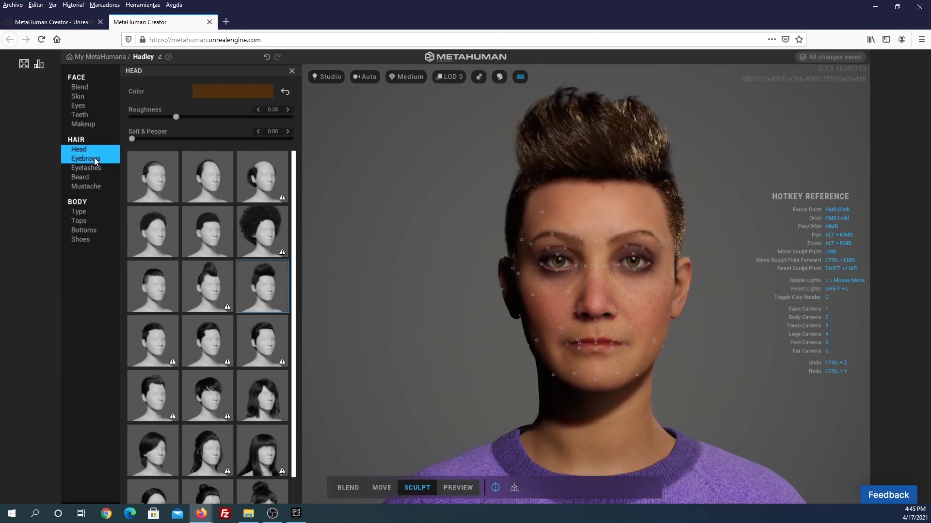
pyautogui.click(269, 164)
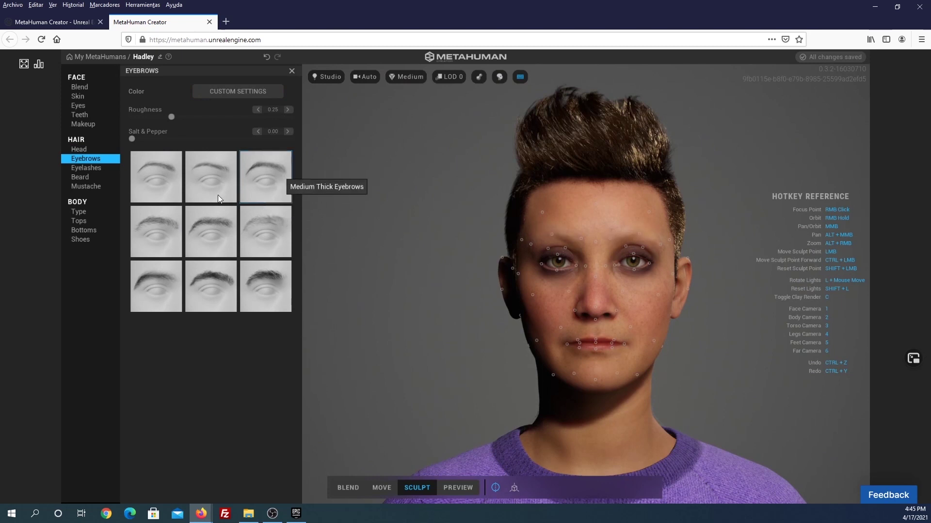
pyautogui.click(193, 177)
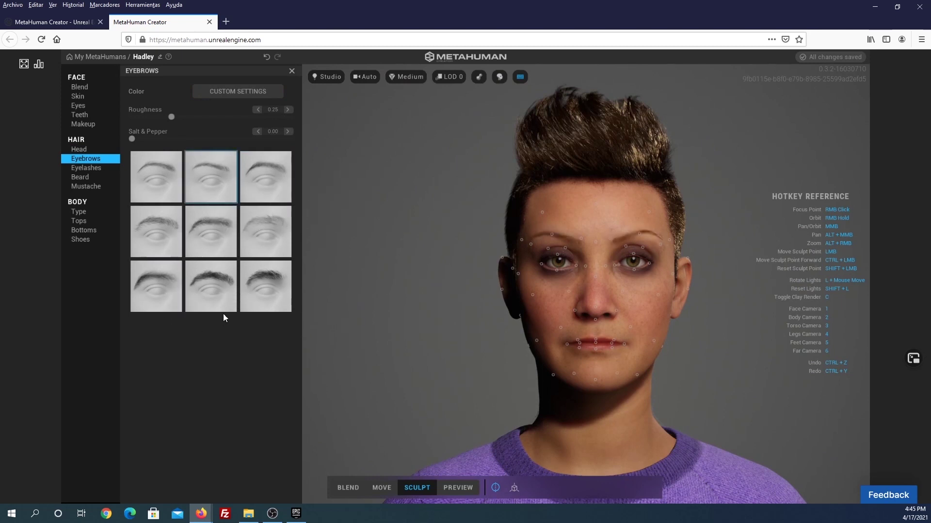
pyautogui.click(263, 275)
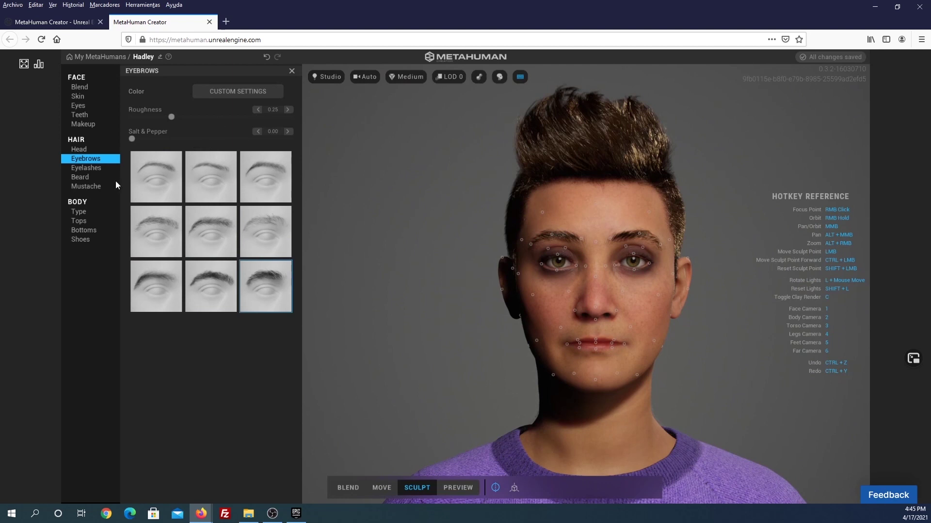
pyautogui.click(93, 167)
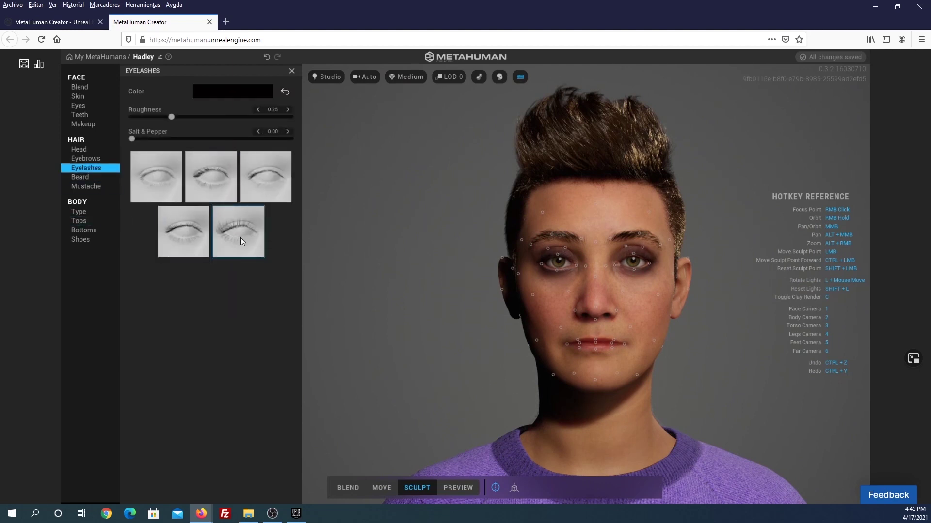
pyautogui.click(216, 172)
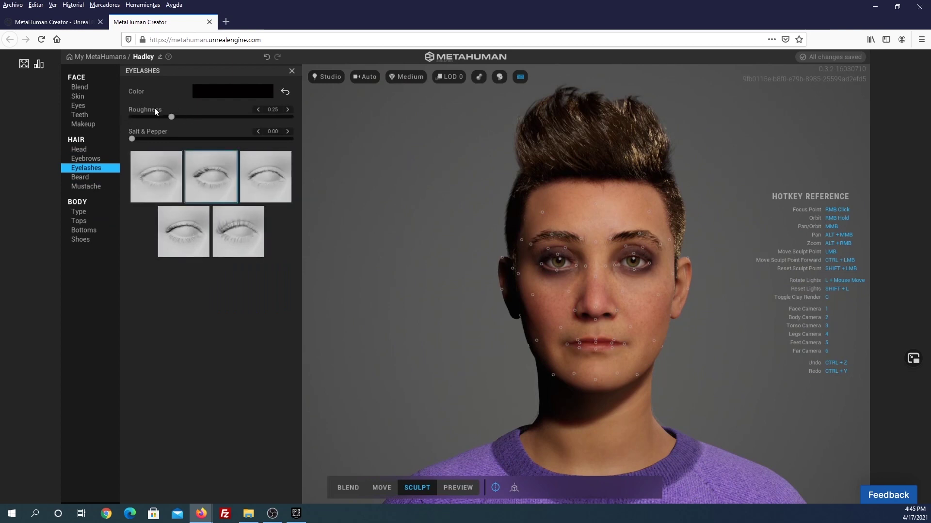
# Try a Long Wavy Goatee with zero roughness and grey flecks, then remove the beard
pyautogui.click(88, 176)
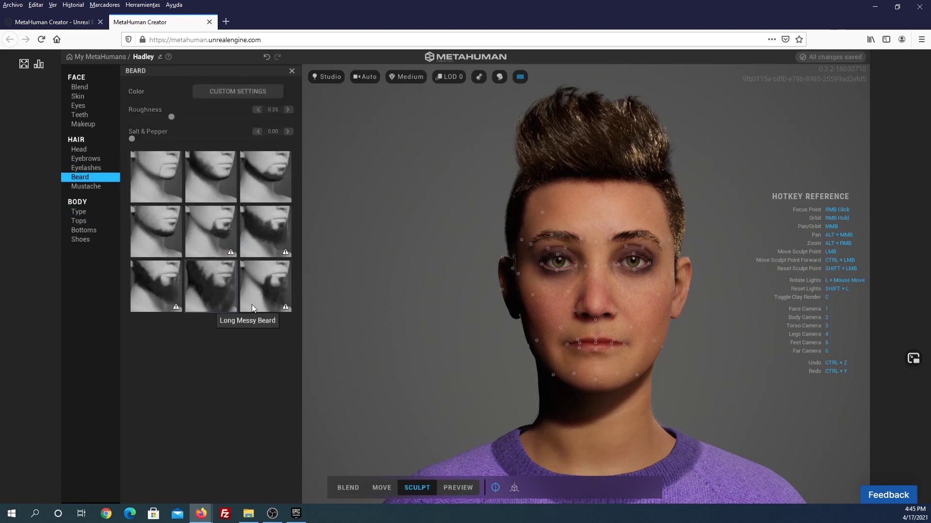
pyautogui.click(208, 226)
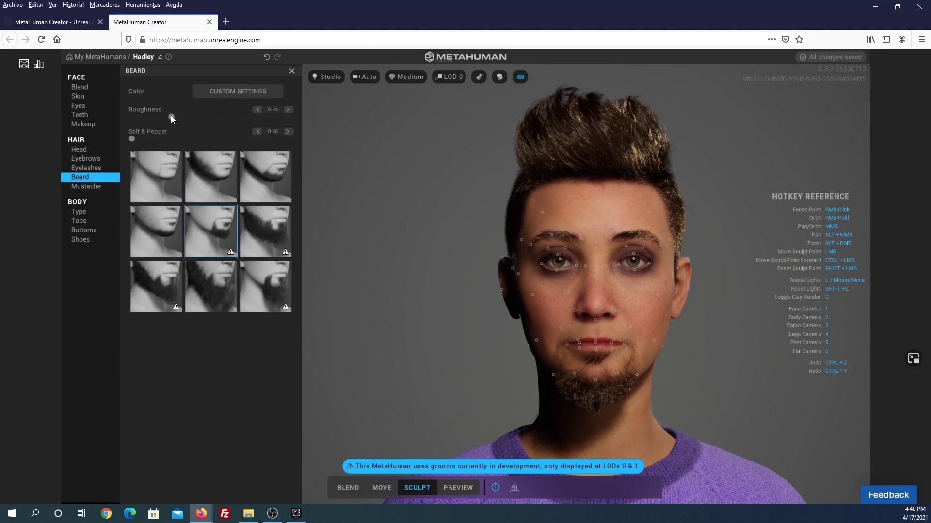
pyautogui.click(209, 94)
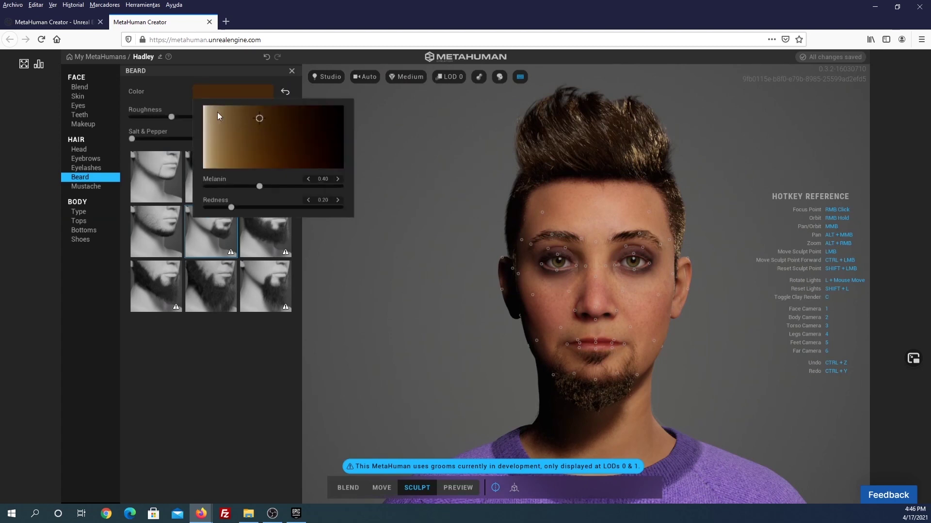
pyautogui.moveTo(184, 117)
pyautogui.mouseDown()
pyautogui.moveTo(177, 132)
pyautogui.moveTo(194, 133)
pyautogui.mouseUp()
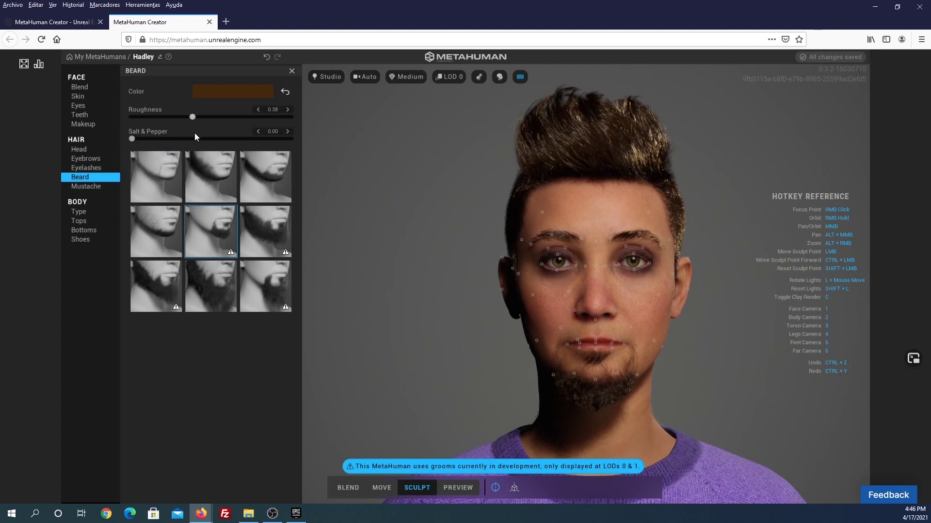
pyautogui.moveTo(132, 139); pyautogui.dragTo(177, 141)
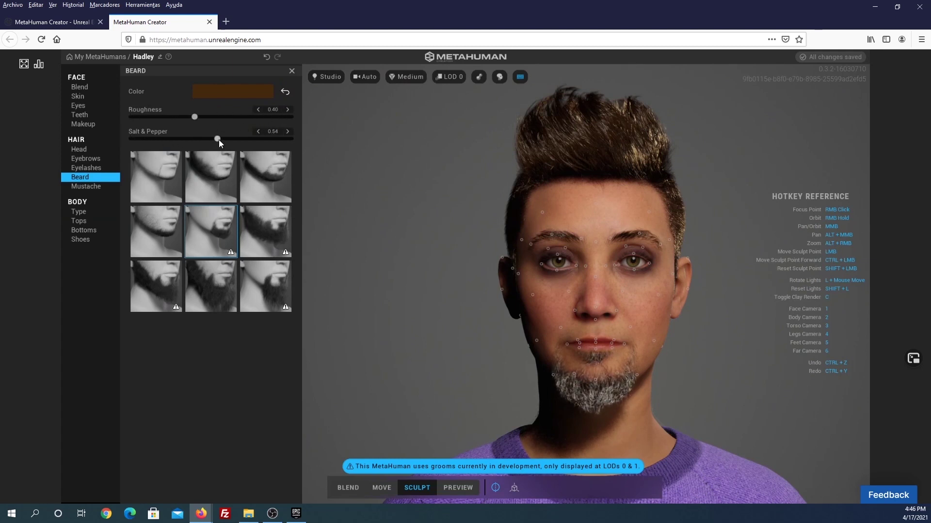
pyautogui.click(213, 224)
# Give Hadley the Long Scraggly Mustache from the mustache styles
pyautogui.click(81, 190)
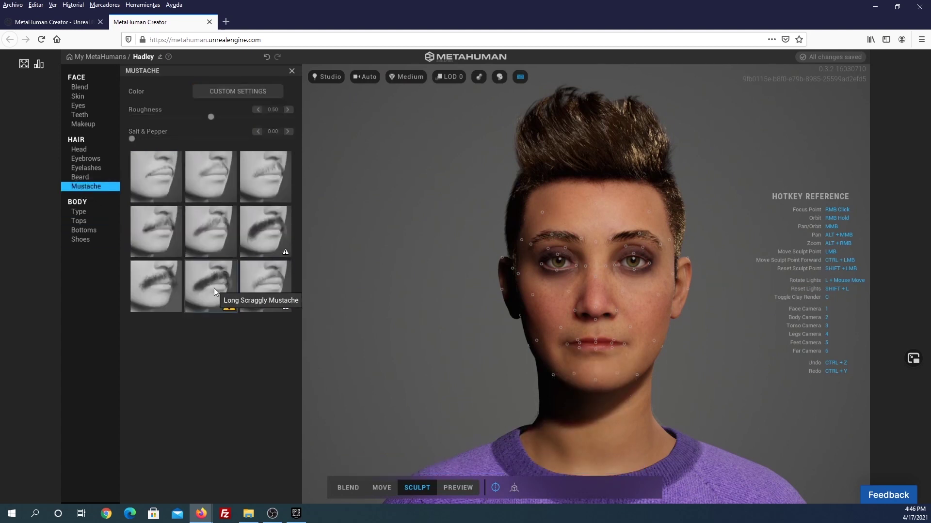
pyautogui.click(213, 288)
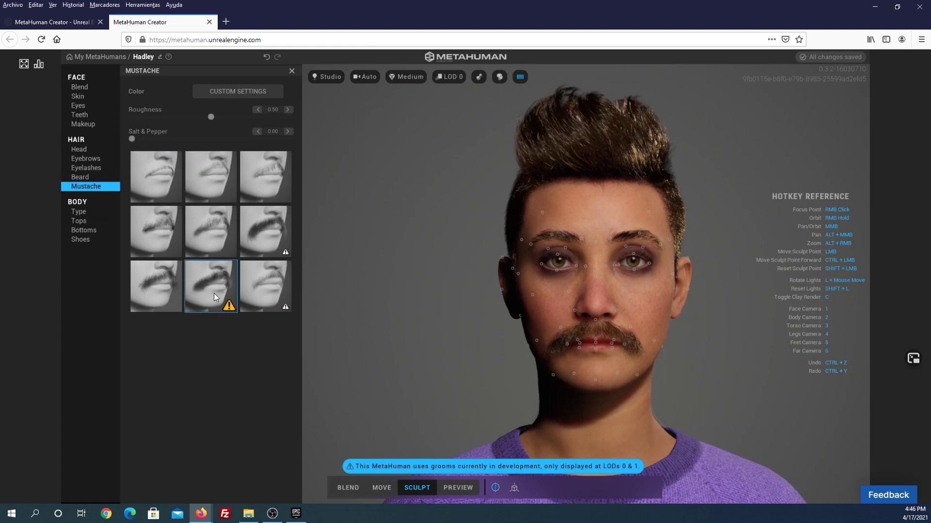
pyautogui.click(215, 310)
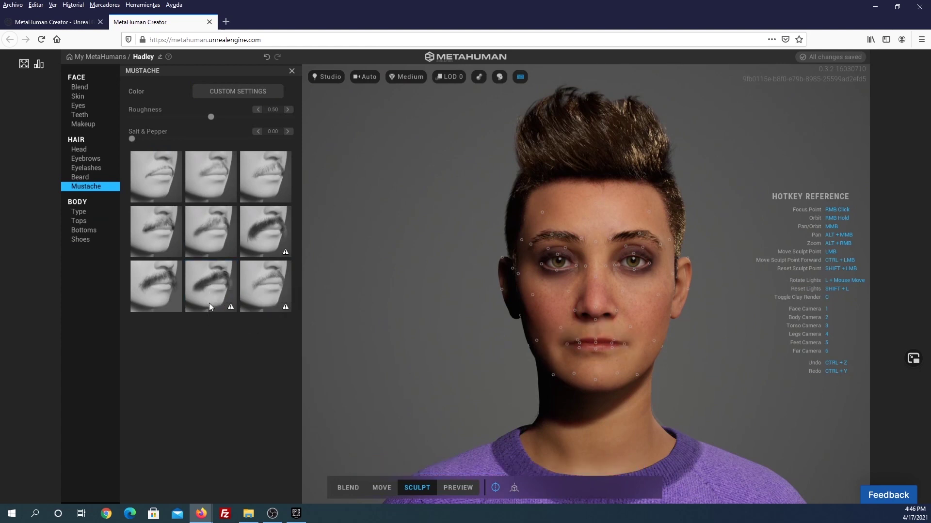
pyautogui.click(88, 214)
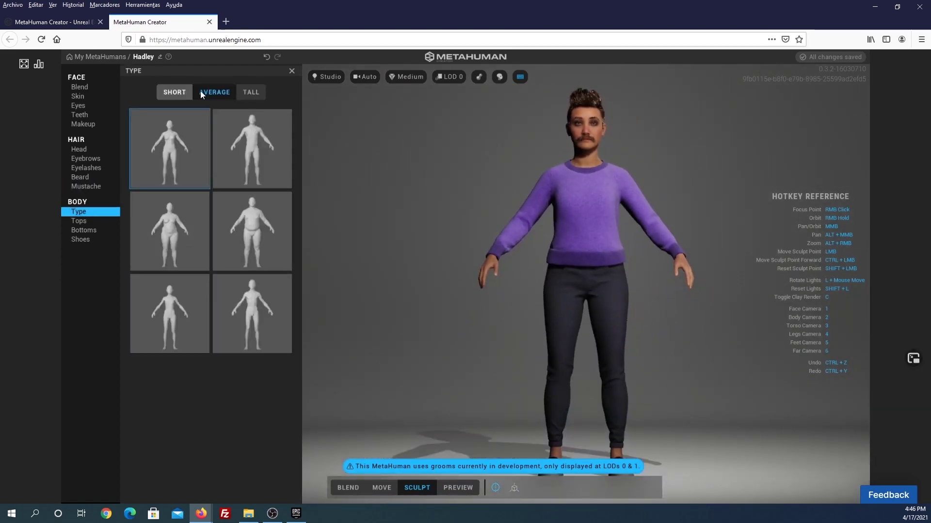
# Compare tall, short and average heights and several builds, keeping average height with the slim top-left build
pyautogui.click(255, 93)
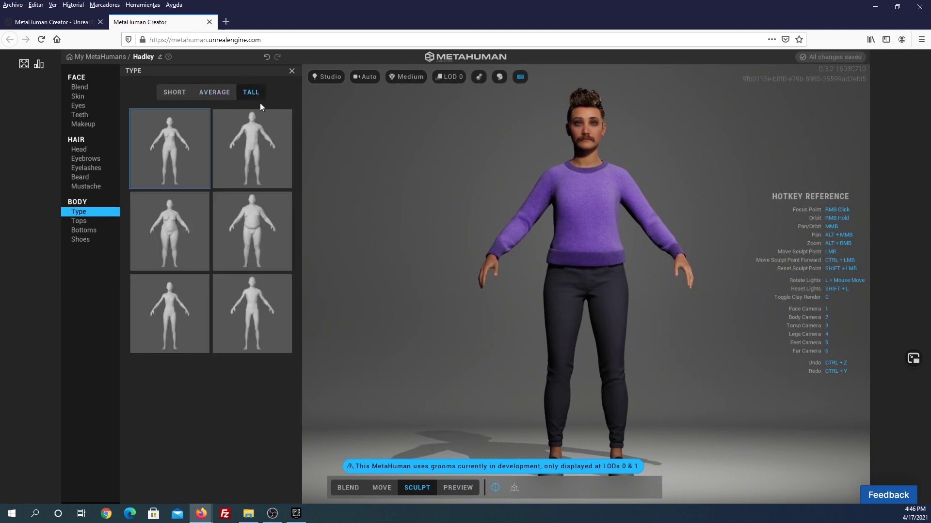
pyautogui.click(214, 93)
pyautogui.click(180, 90)
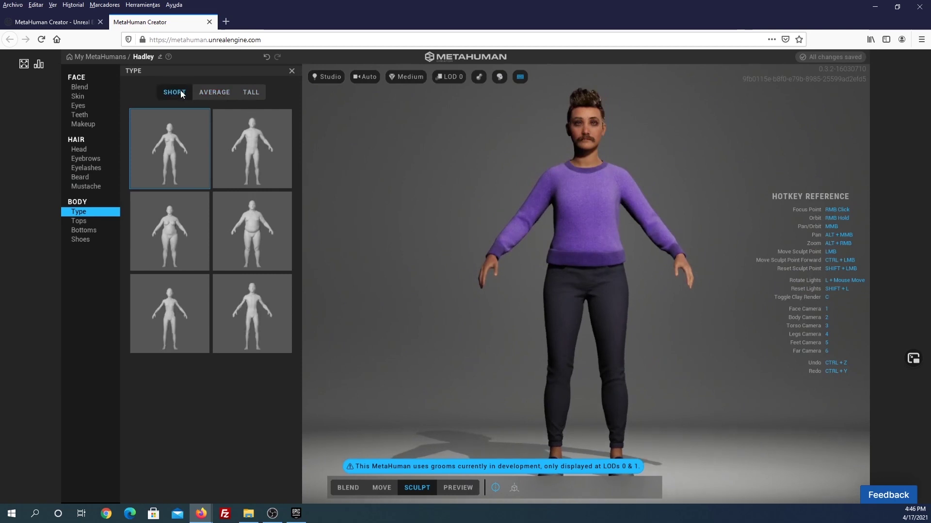
pyautogui.click(209, 90)
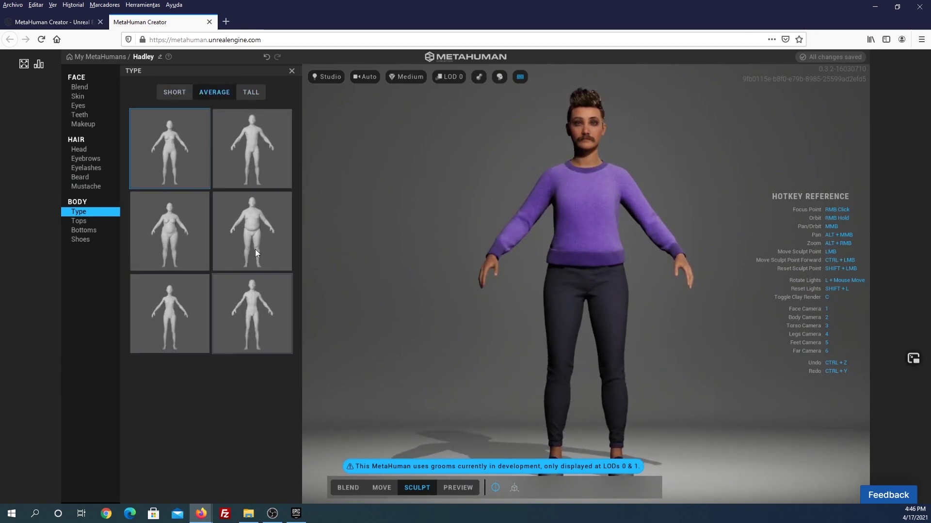
pyautogui.click(257, 237)
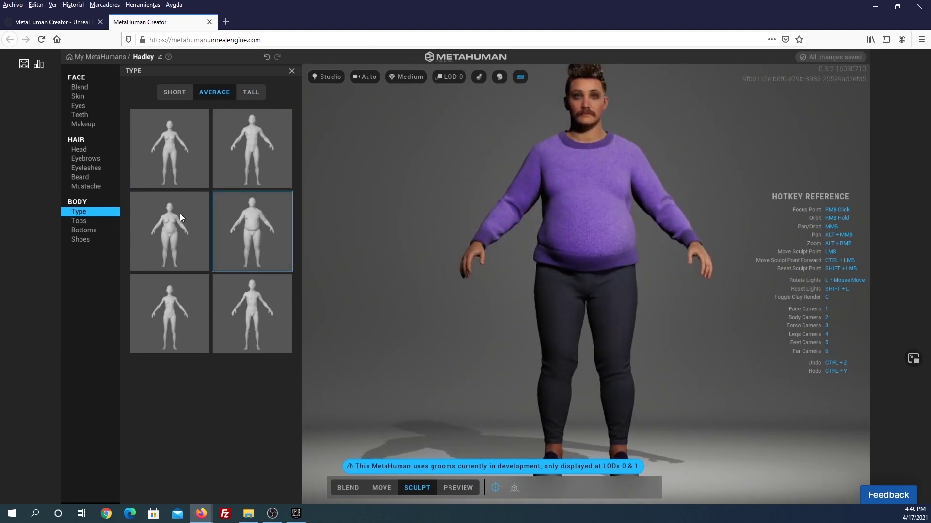
pyautogui.click(167, 156)
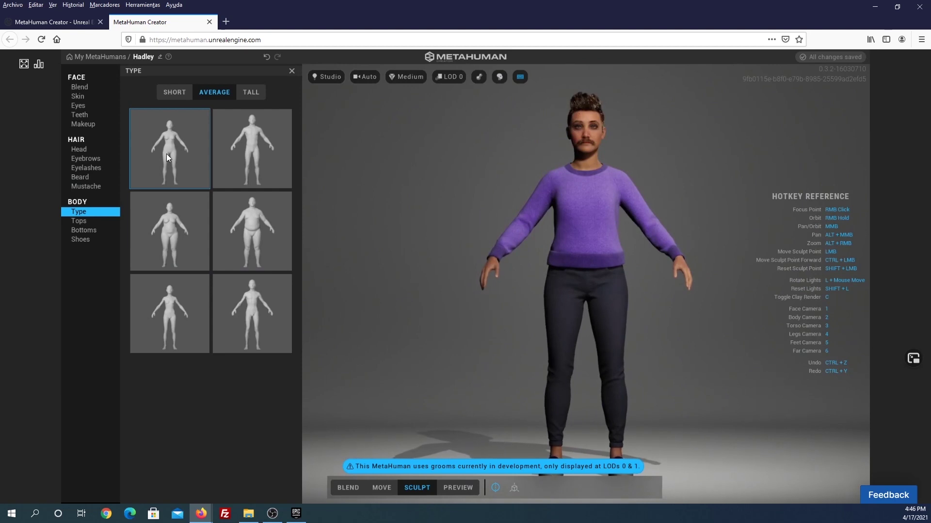
pyautogui.click(260, 313)
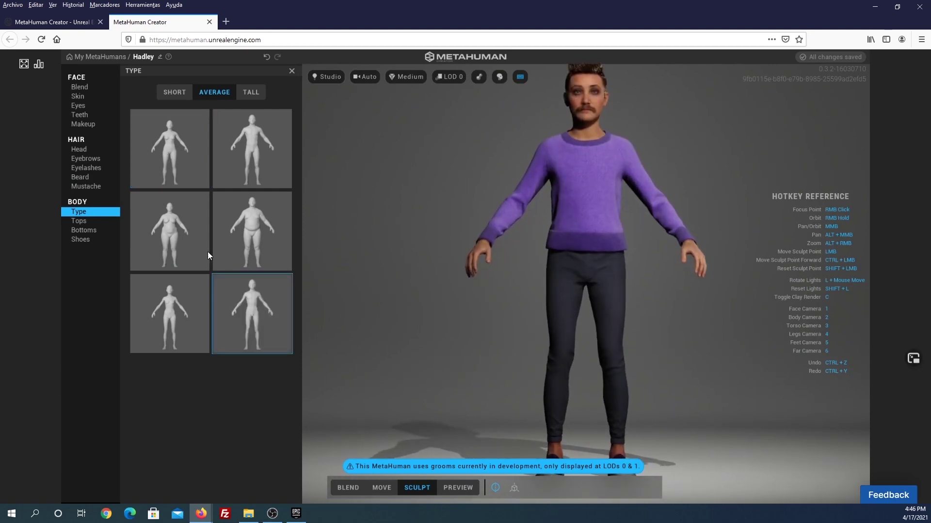
pyautogui.click(187, 233)
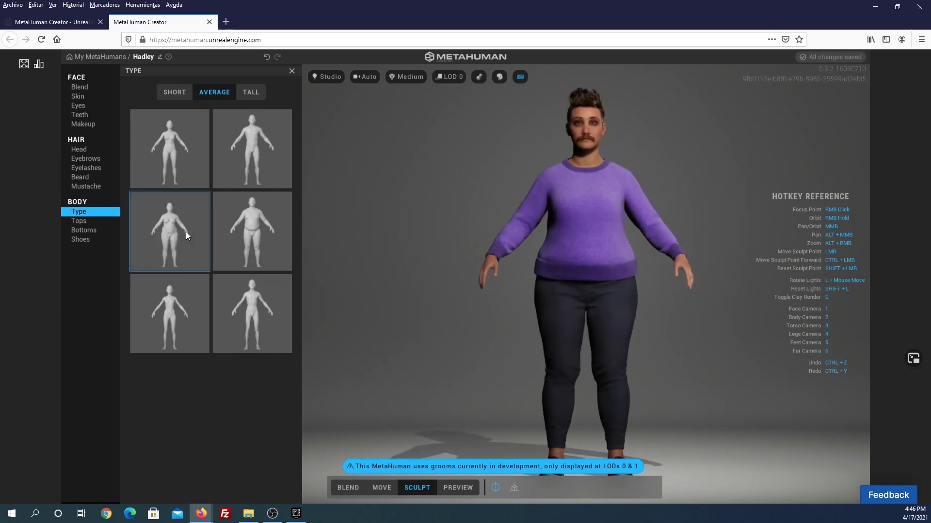
pyautogui.click(186, 163)
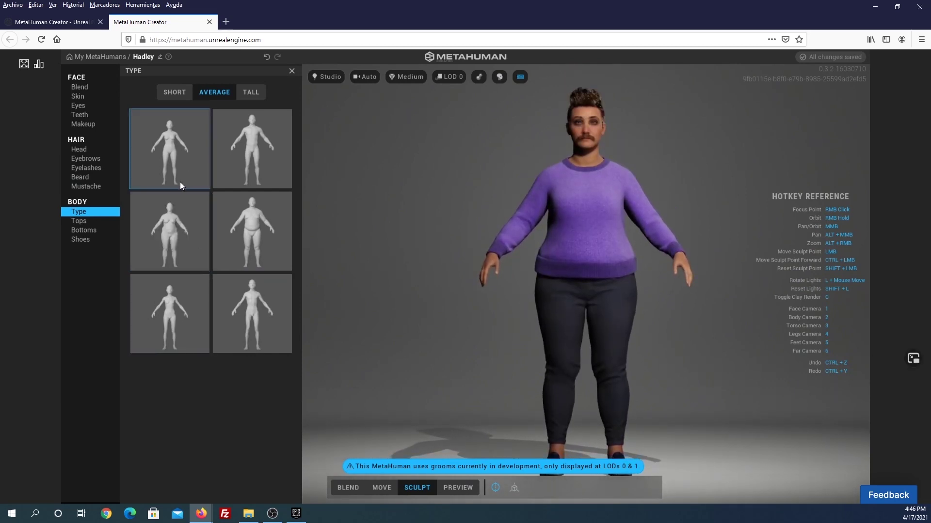
pyautogui.click(85, 223)
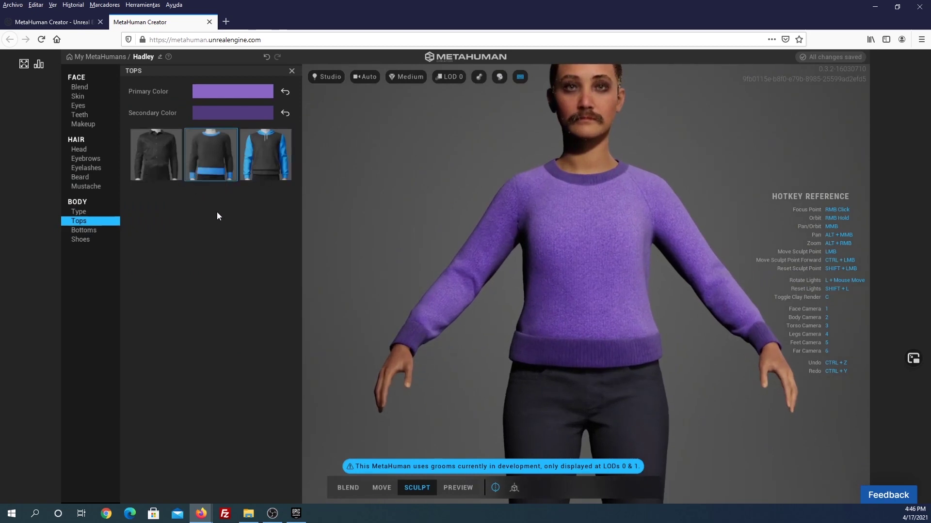
# Dress Hadley in the Button Down Shirt coloured muted blue (Hue 233.9, Saturation 0.66, Value 0.56)
pyautogui.click(165, 165)
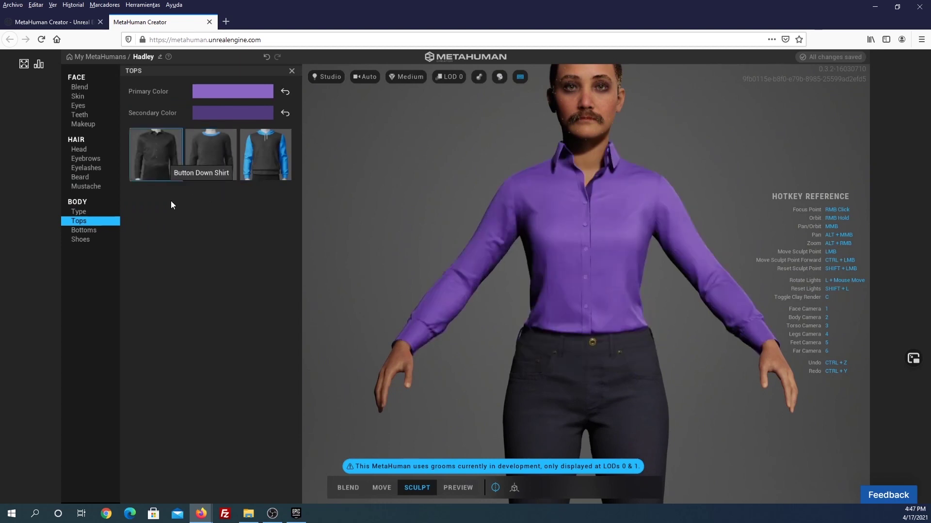
pyautogui.click(238, 95)
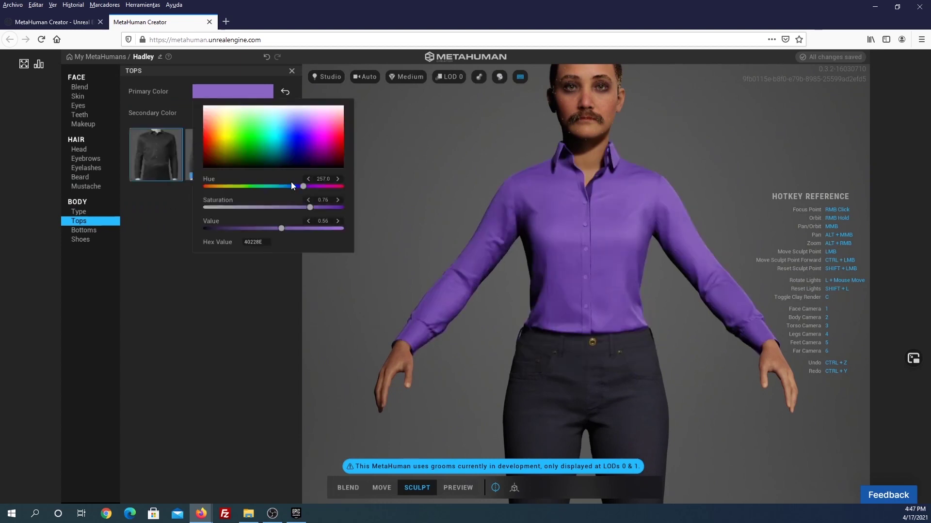
pyautogui.click(227, 131)
pyautogui.moveTo(232, 129); pyautogui.dragTo(227, 138)
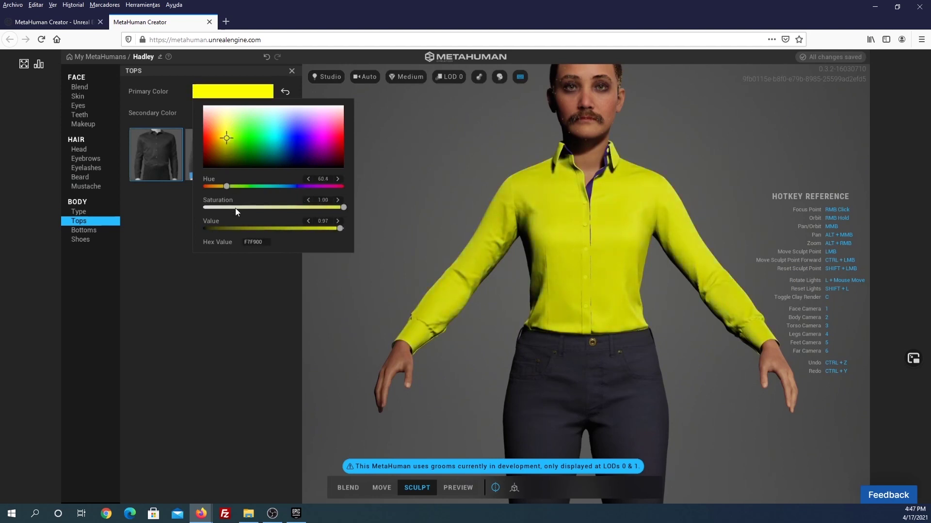
pyautogui.moveTo(339, 228); pyautogui.dragTo(249, 229)
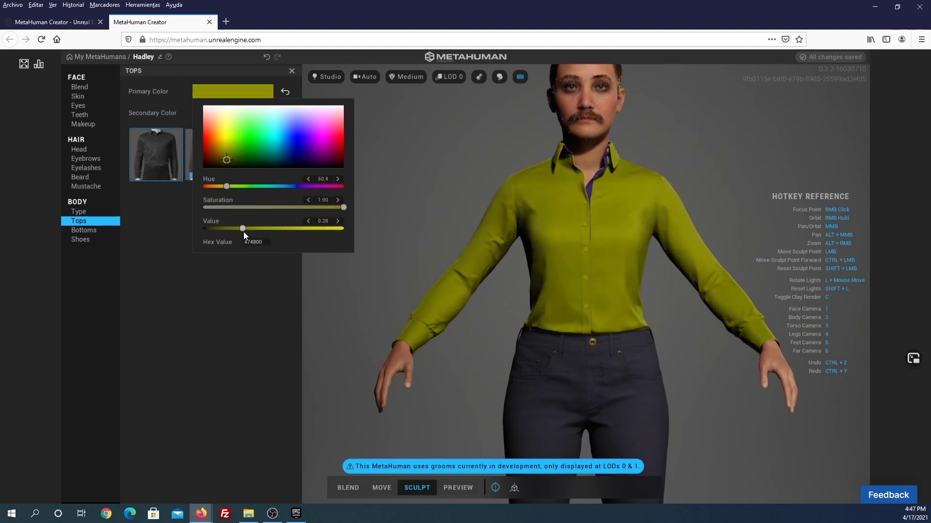
pyautogui.moveTo(224, 156); pyautogui.dragTo(294, 152)
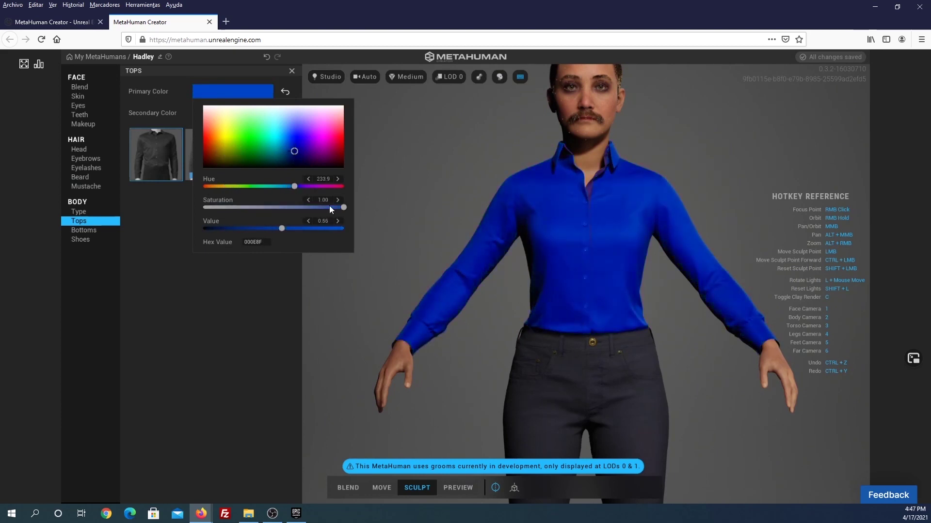
pyautogui.moveTo(340, 209); pyautogui.dragTo(307, 208)
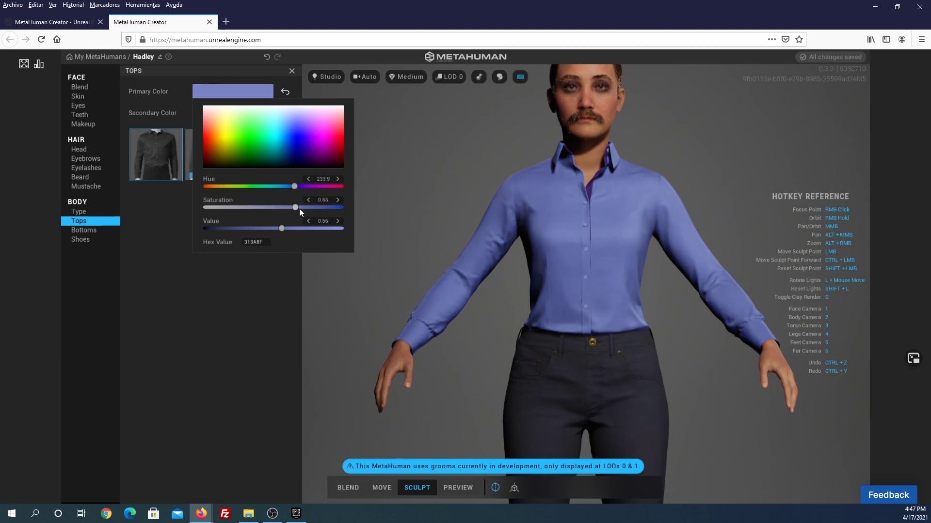
# Try Jeans and Cargo Pants as Hadley's bottoms
pyautogui.click(84, 231)
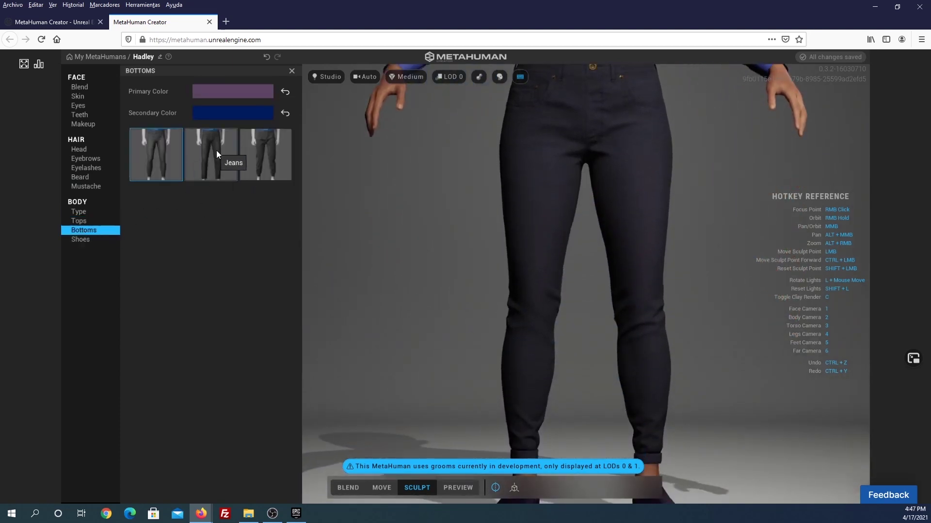
pyautogui.click(216, 154)
pyautogui.click(266, 156)
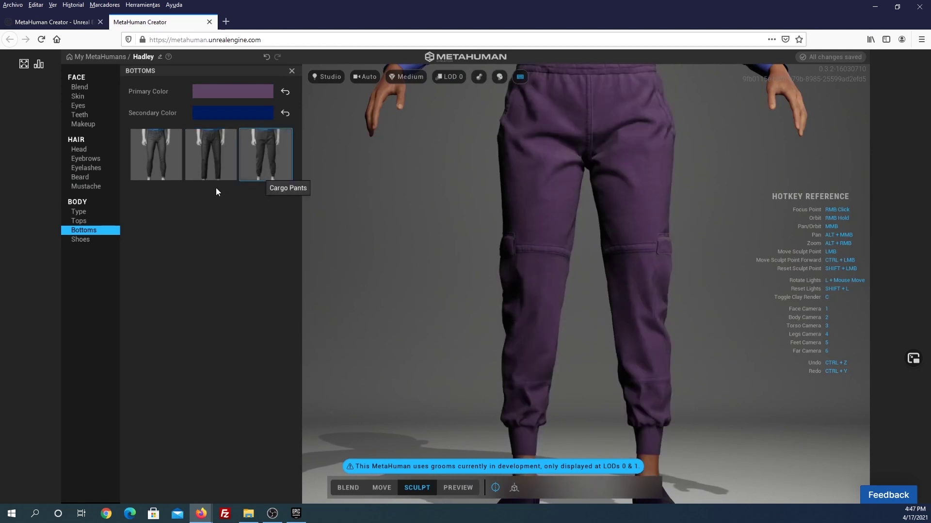
# Put Hadley in lace-up boots coloured deep red (Hue 355.7, Saturation 0.93, Value 0.68)
pyautogui.click(98, 242)
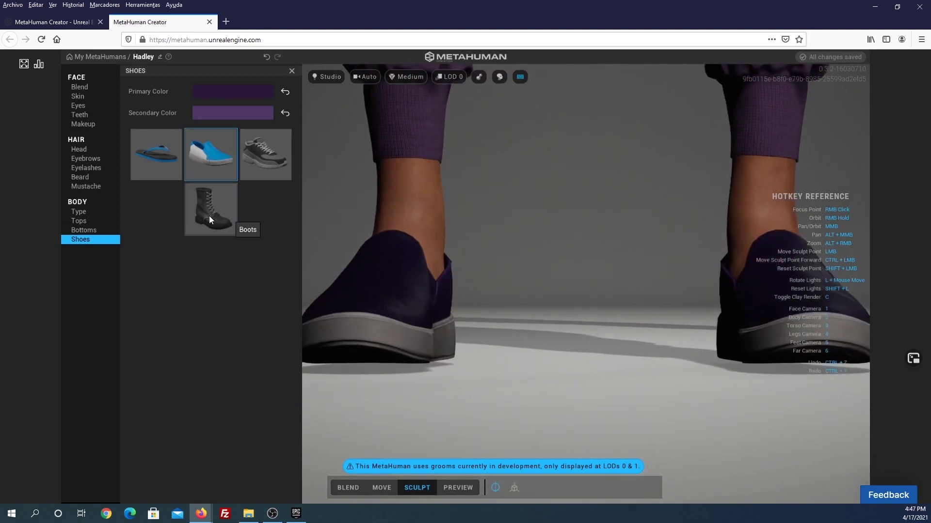
pyautogui.click(209, 216)
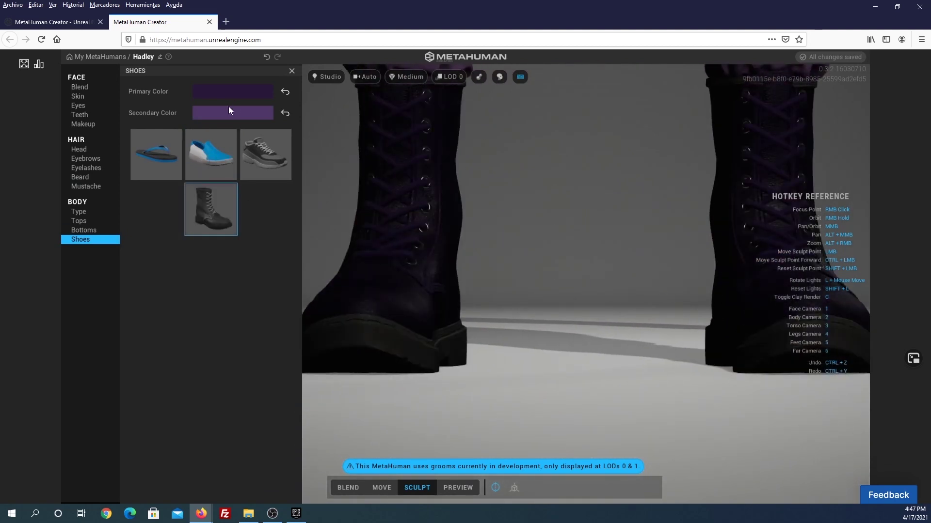
pyautogui.click(238, 95)
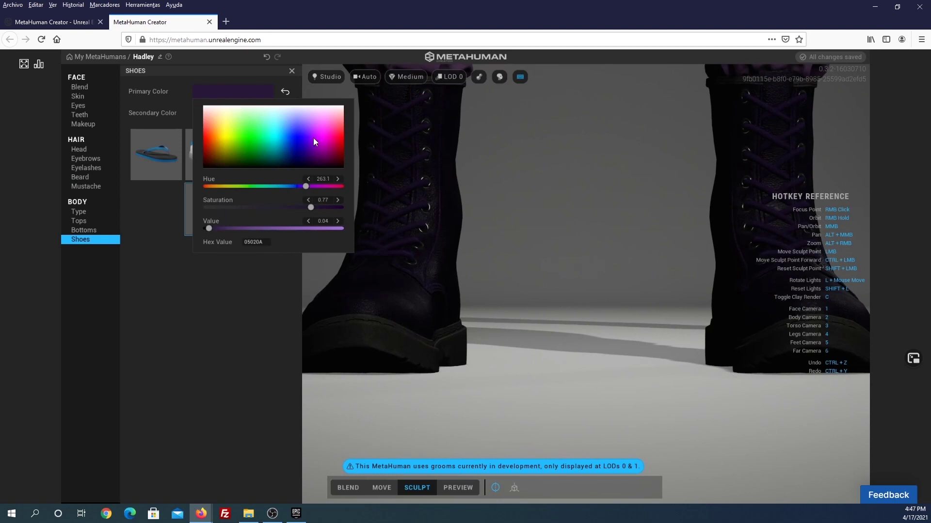
pyautogui.moveTo(314, 142); pyautogui.dragTo(342, 135)
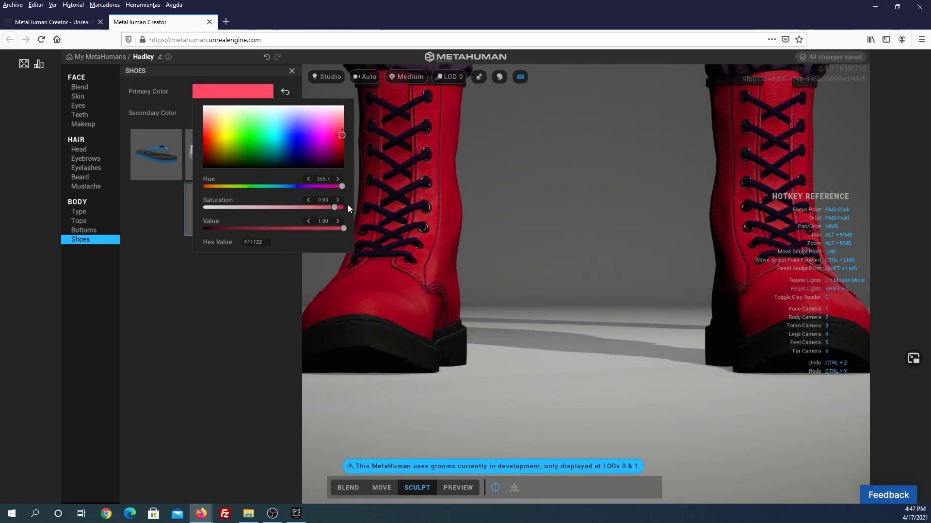
pyautogui.moveTo(343, 227); pyautogui.dragTo(306, 233)
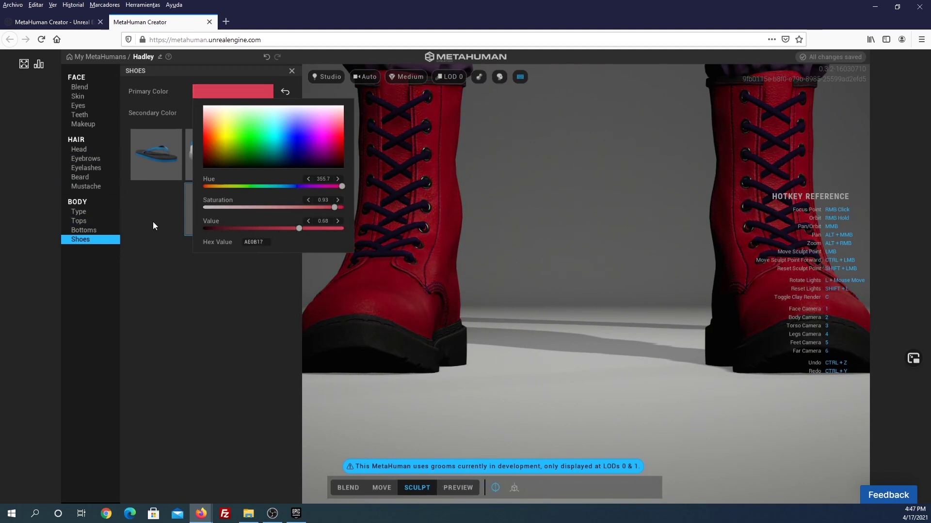
pyautogui.click(179, 313)
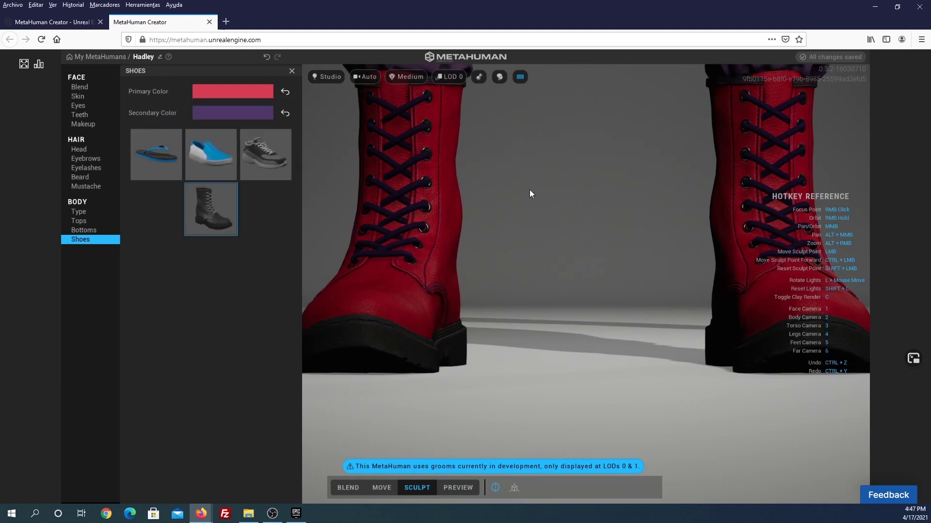
# View Hadley's legs, face and full body, pan along her, and swing the lighting around her
pyautogui.press('4')
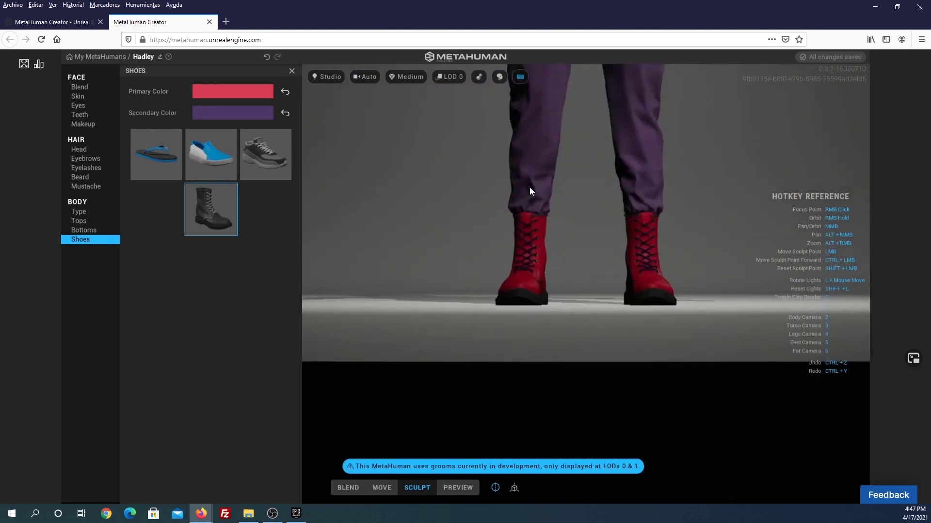
pyautogui.press('1')
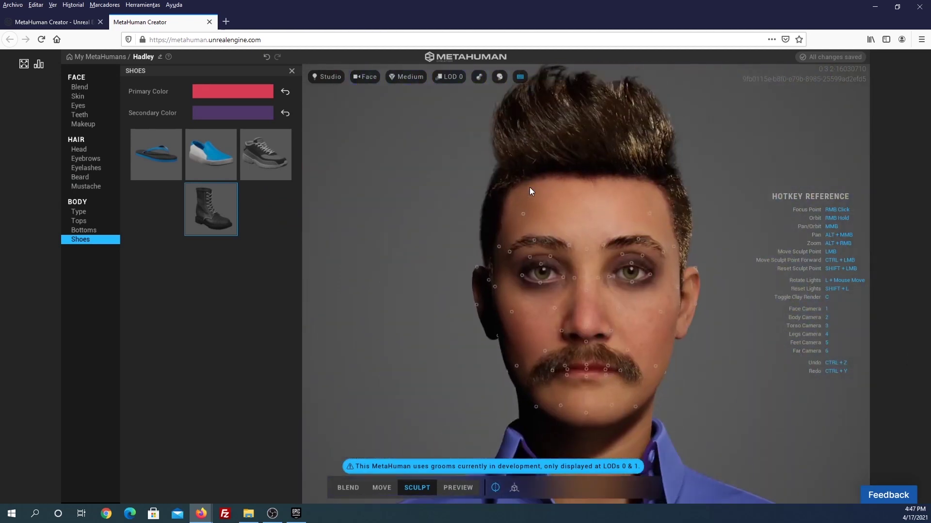
pyautogui.press('2')
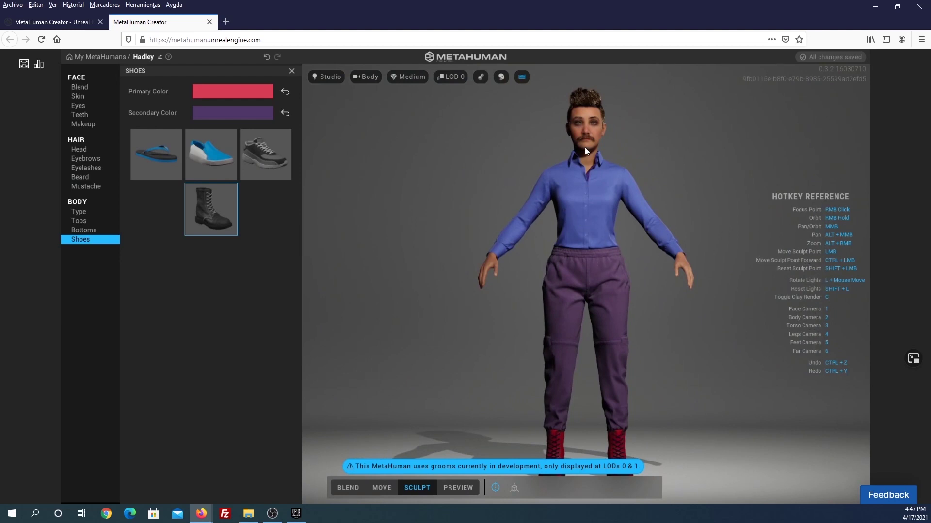
pyautogui.moveTo(589, 130); pyautogui.dragTo(575, 360, button='middle')
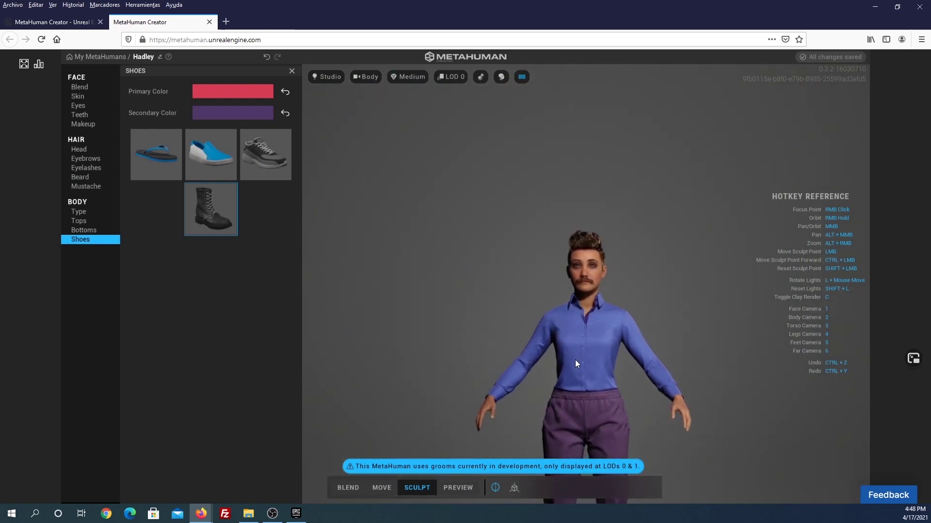
pyautogui.scroll(-3, 574, 359)
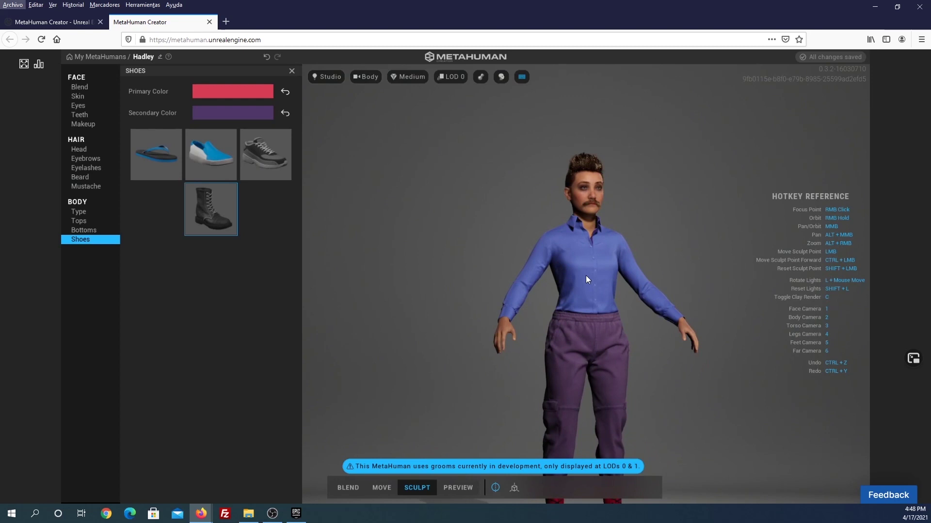
pyautogui.press('l')
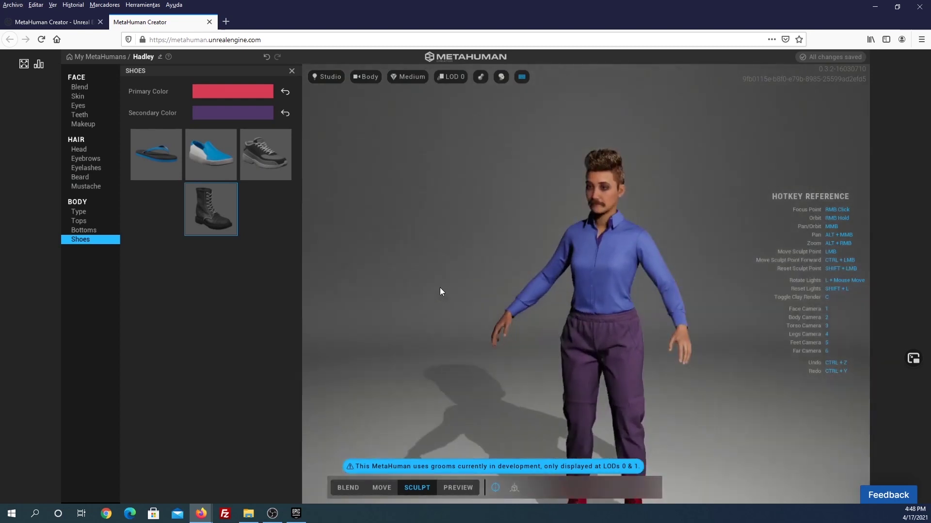
pyautogui.press('l')
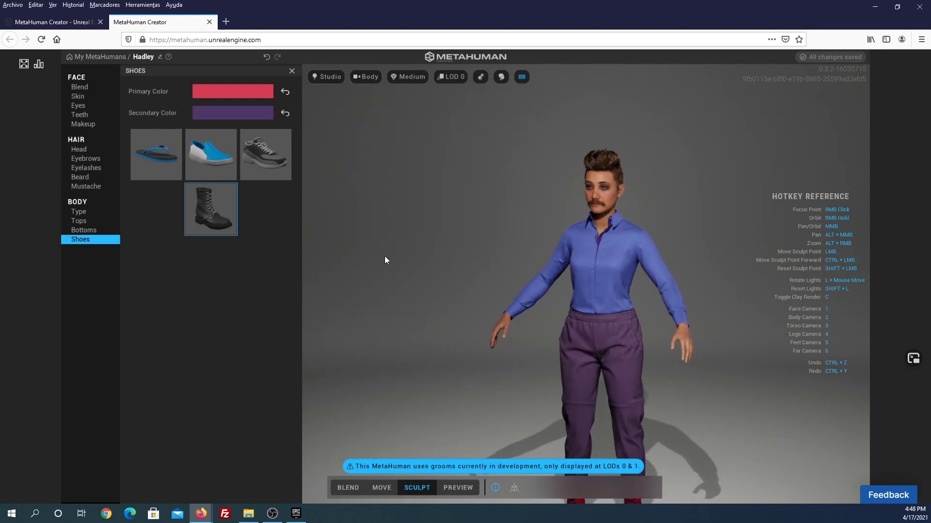
pyautogui.click(327, 76)
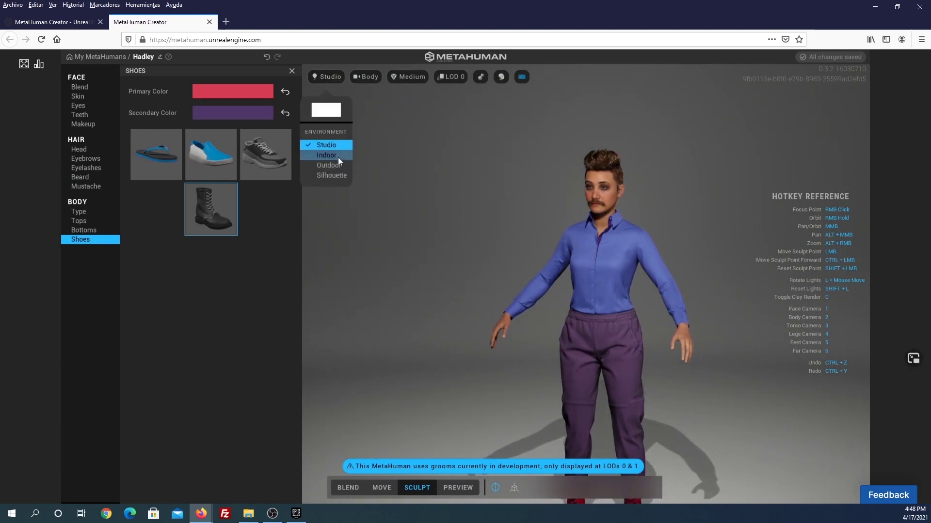
pyautogui.click(324, 157)
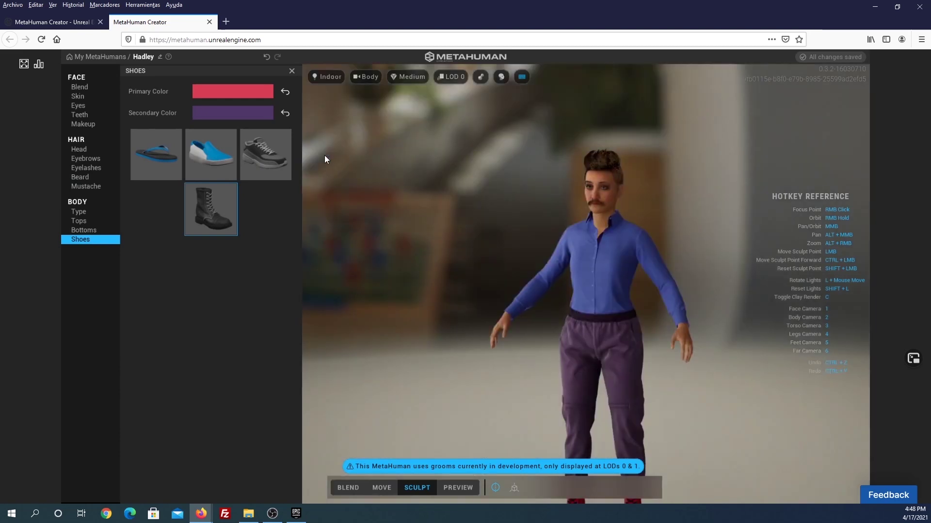
pyautogui.moveTo(640, 234); pyautogui.dragTo(473, 203, button='right')
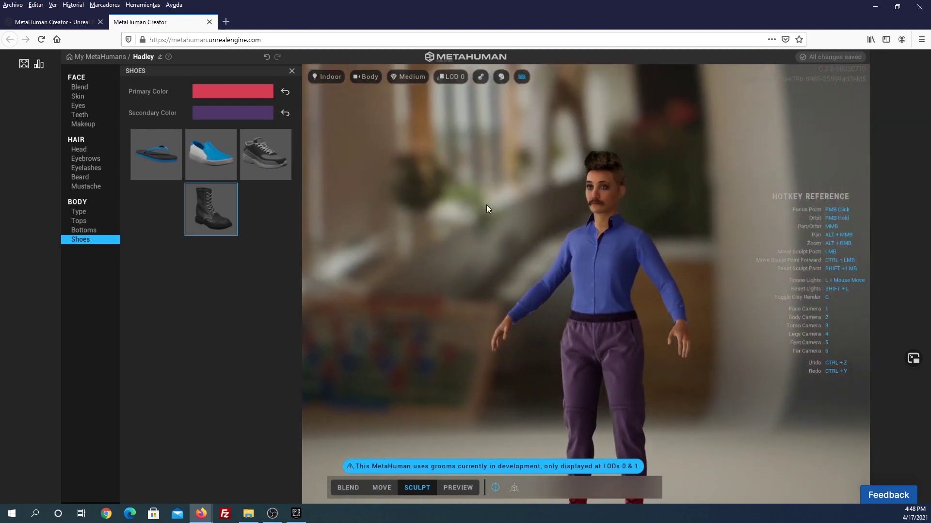
pyautogui.click(330, 78)
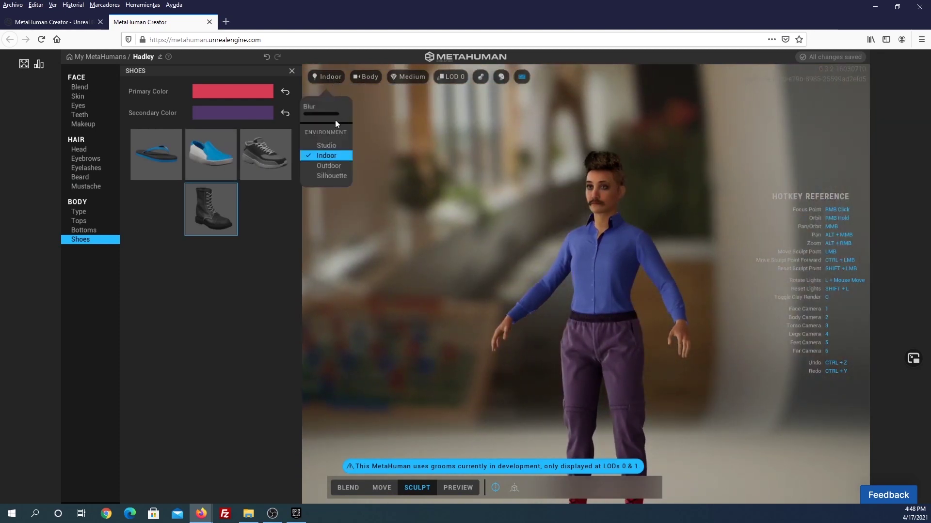
pyautogui.click(326, 146)
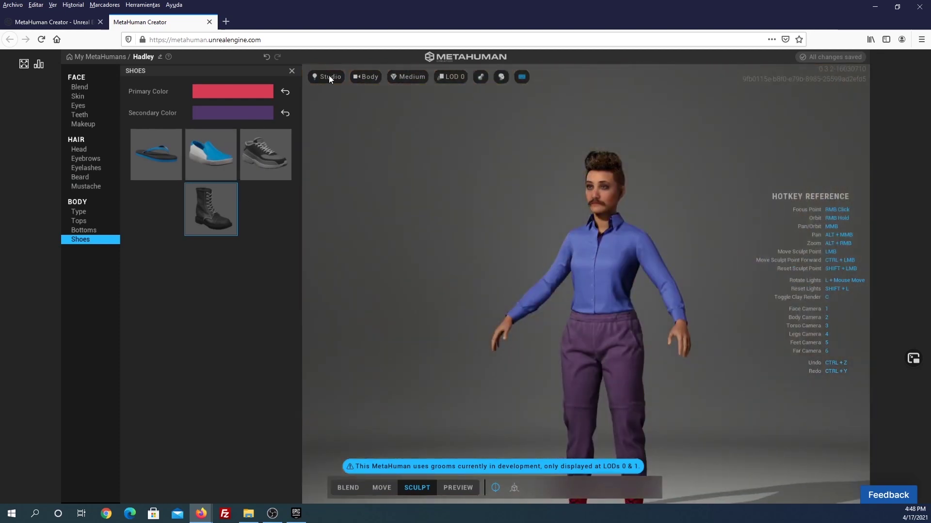
pyautogui.click(368, 78)
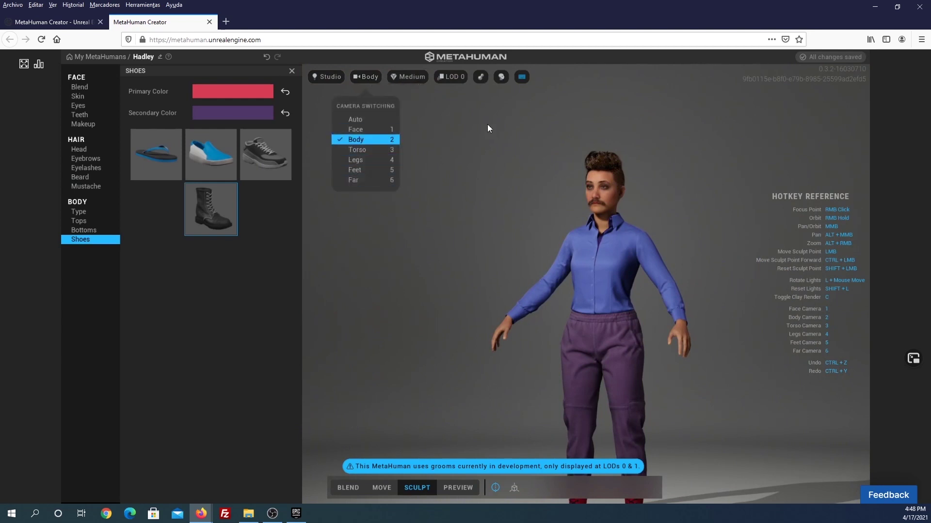
# Browse Render Quality and LOD options, toggle hair and the hotkey overlay, then go to My MetaHumans
pyautogui.click(413, 77)
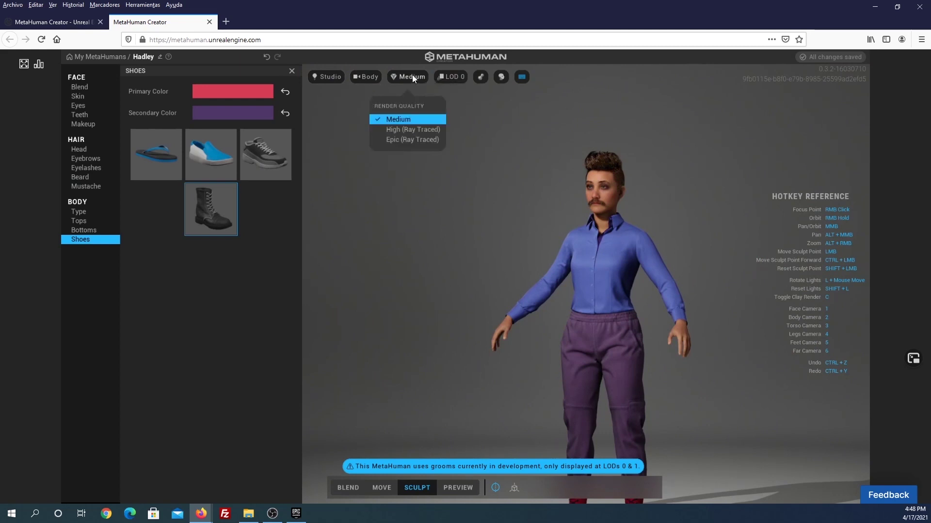
pyautogui.click(453, 77)
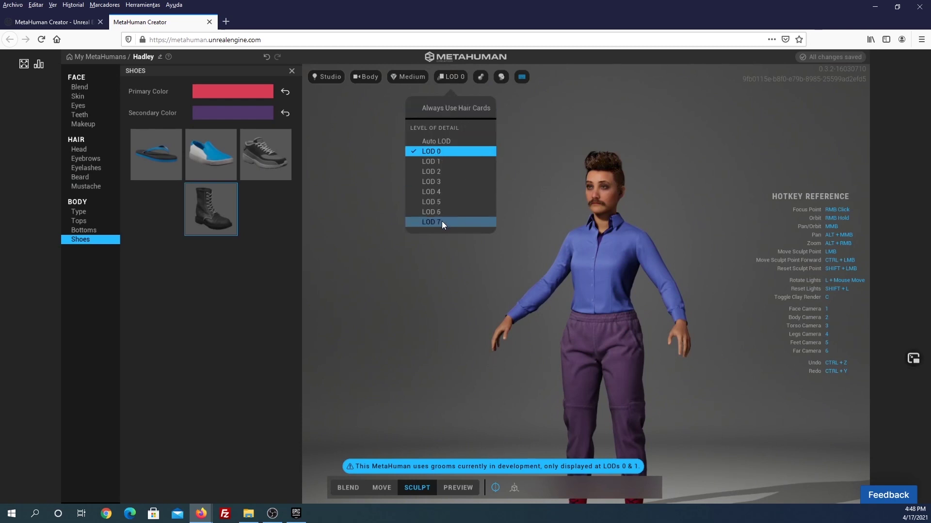
pyautogui.click(500, 77)
pyautogui.click(503, 79)
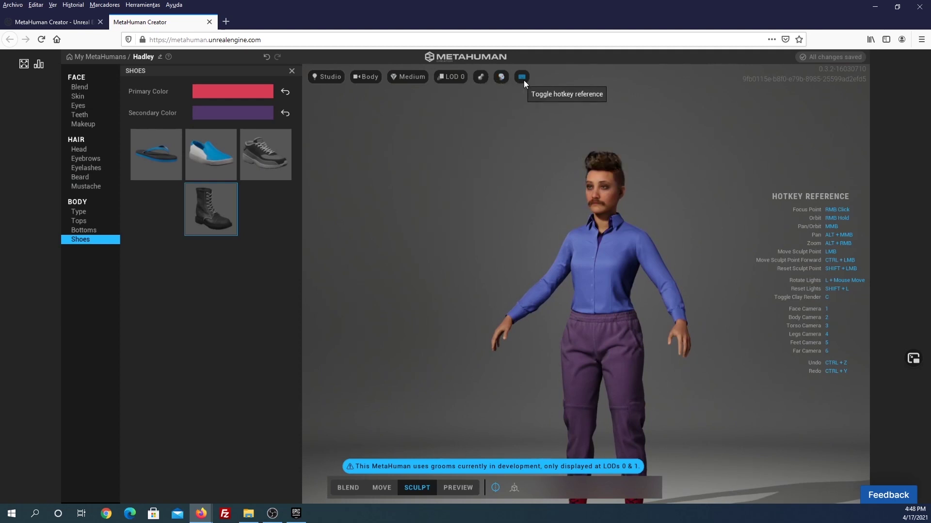
pyautogui.click(523, 80)
pyautogui.click(524, 80)
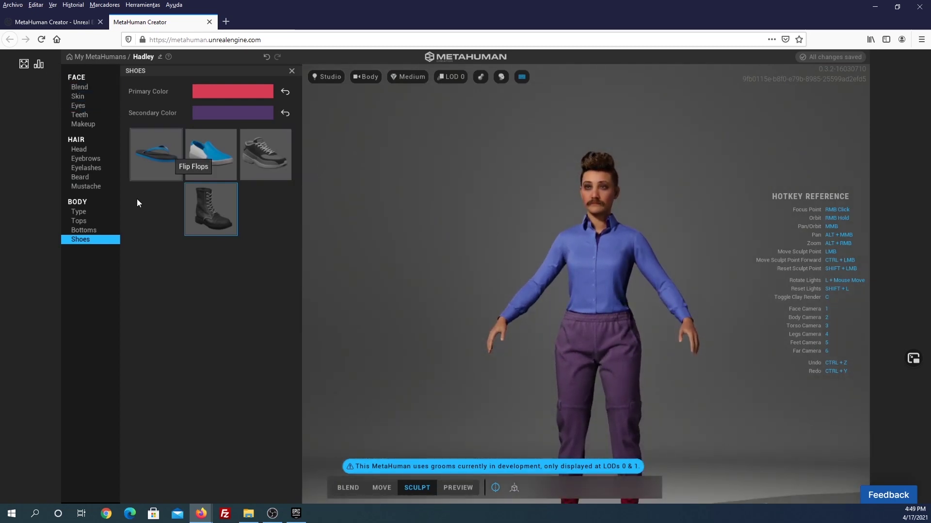
pyautogui.click(95, 56)
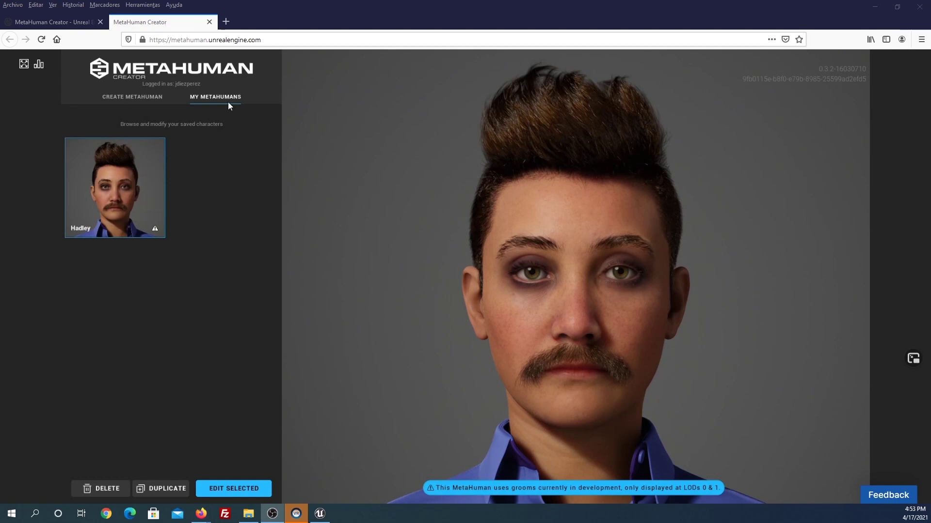
# Show the empty Unreal level with a taller viewport, framing the whole floor
pyautogui.click(320, 513)
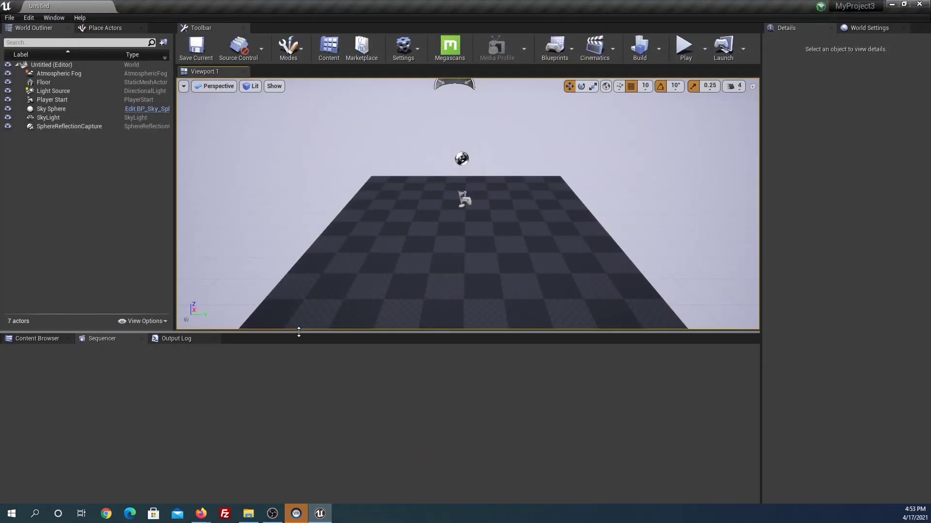
pyautogui.moveTo(294, 331)
pyautogui.mouseDown()
pyautogui.moveTo(295, 382)
pyautogui.moveTo(296, 369)
pyautogui.mouseUp()
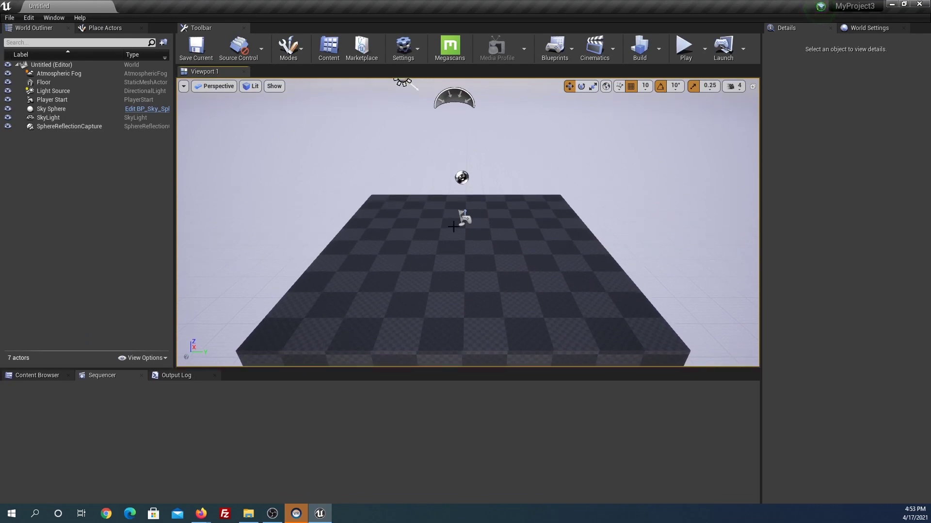
pyautogui.moveTo(467, 223); pyautogui.dragTo(467, 242, button='right')
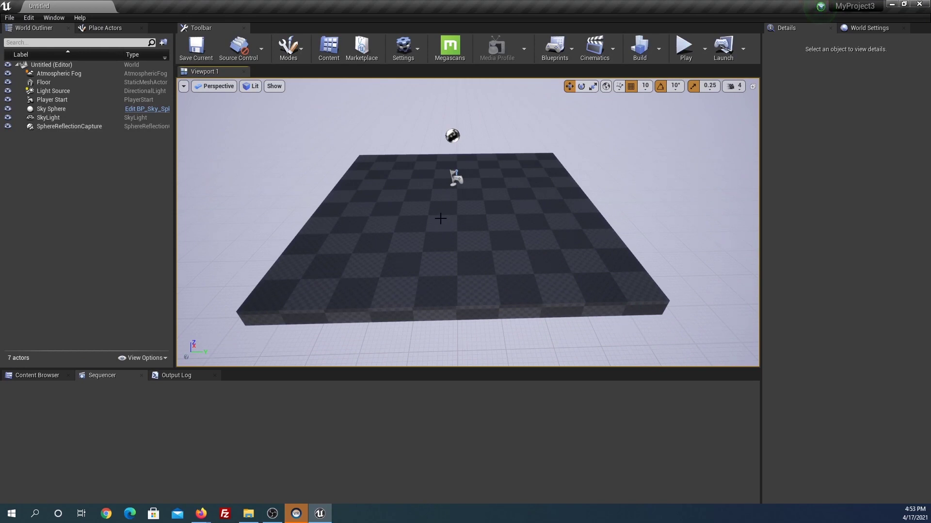
pyautogui.moveTo(451, 222); pyautogui.dragTo(450, 208, button='right')
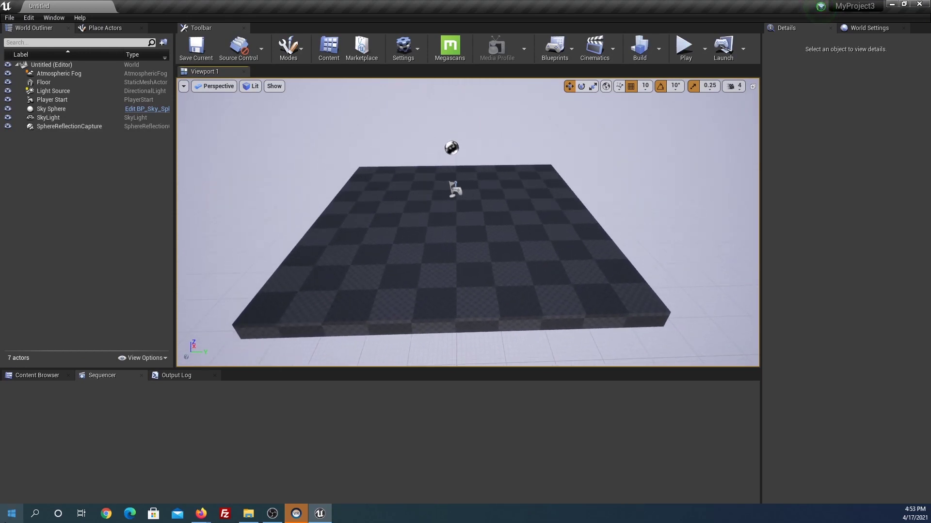
pyautogui.click(12, 513)
# Launch Quixel Bridge full screen and show the My MetaHumans collection
pyautogui.write('brid')
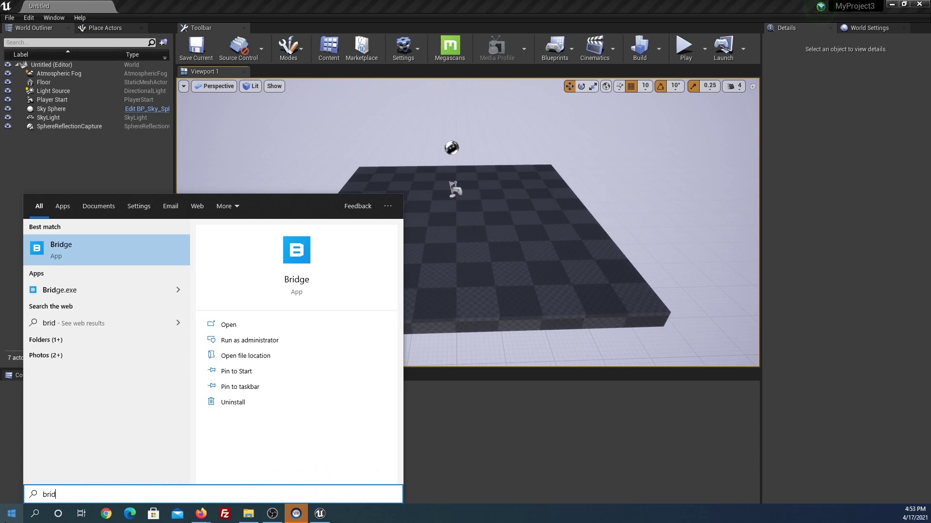
pyautogui.click(81, 251)
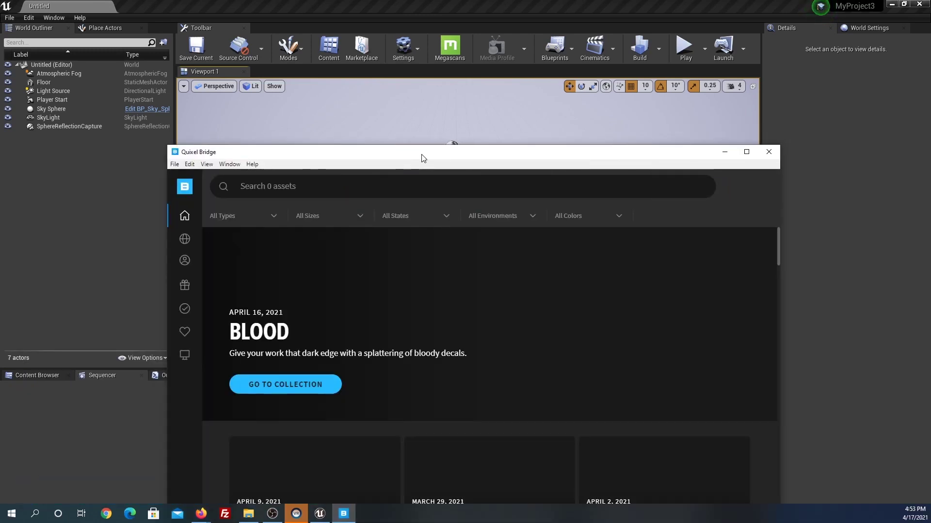
pyautogui.doubleClick(422, 158)
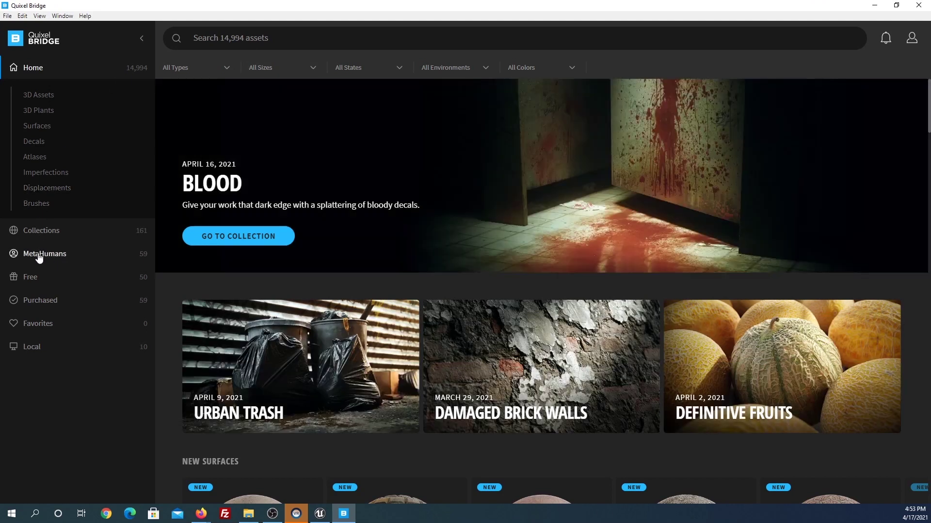
pyautogui.click(39, 258)
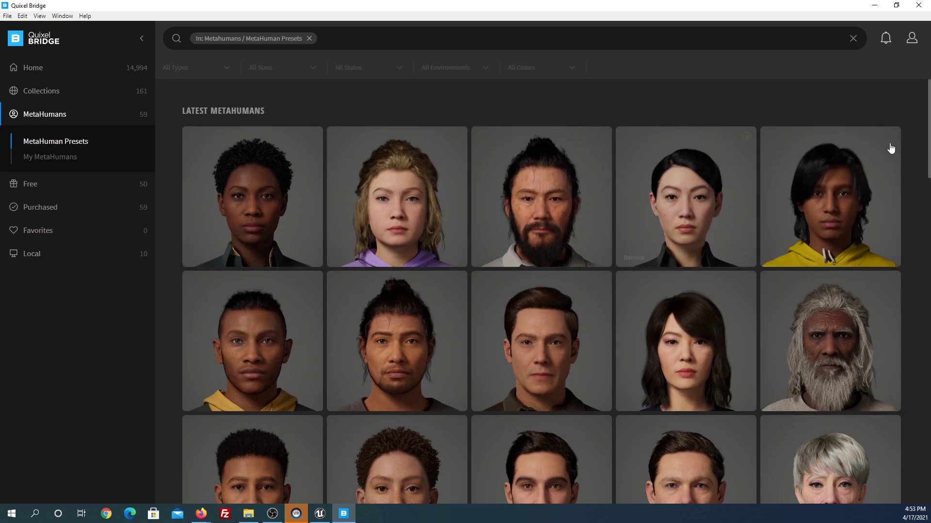
pyautogui.moveTo(929, 121); pyautogui.dragTo(916, 455)
pyautogui.click(43, 157)
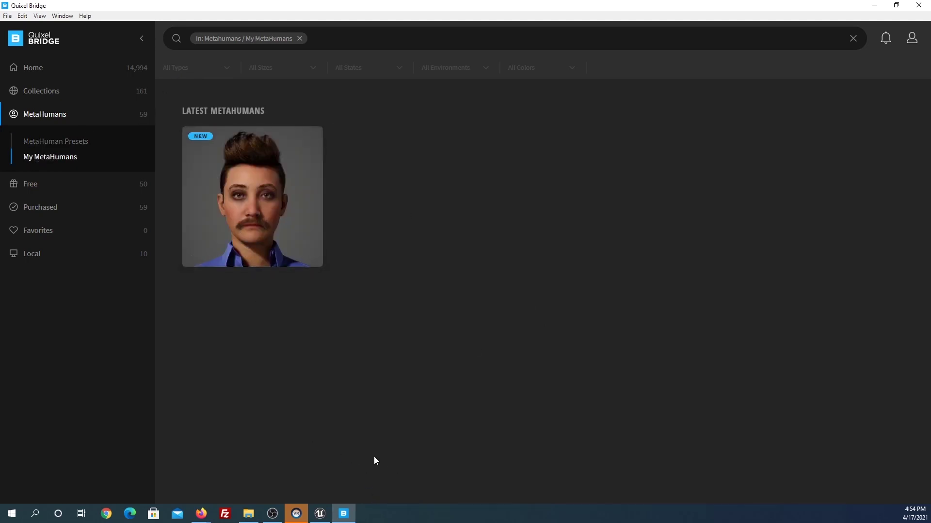
# Download Hadley at 2K resolution and export her into the Unreal project
pyautogui.click(266, 196)
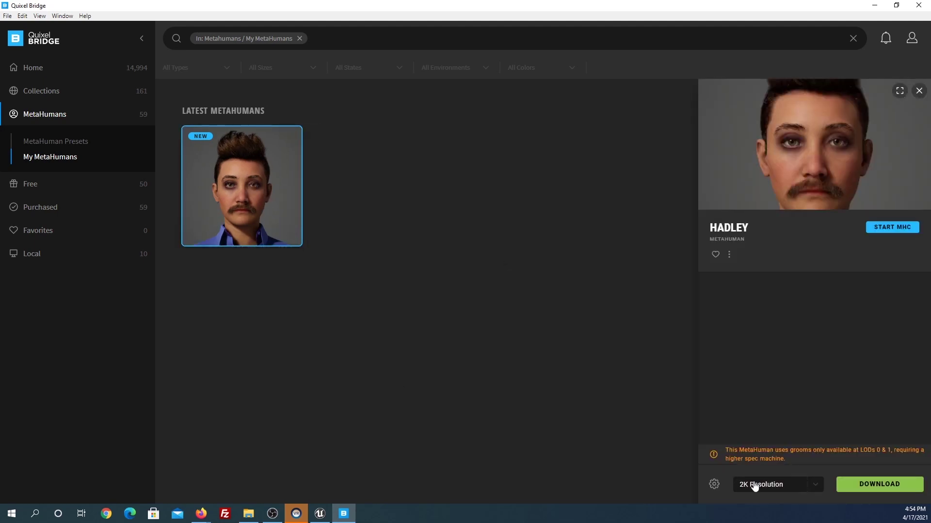
pyautogui.click(816, 487)
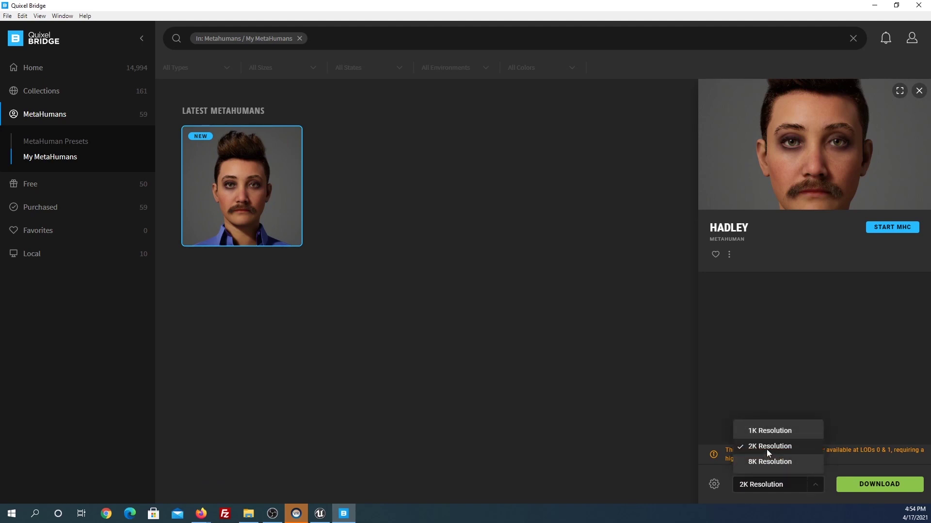
pyautogui.click(766, 397)
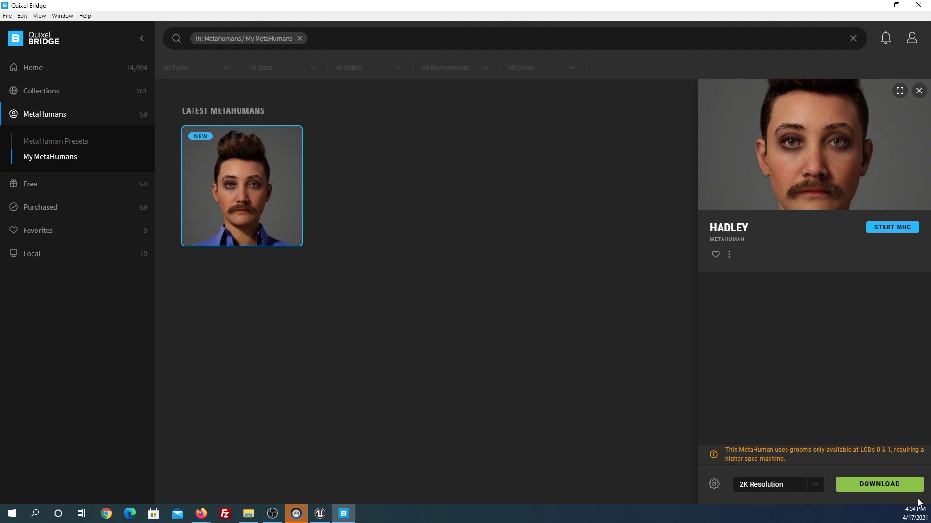
pyautogui.click(871, 487)
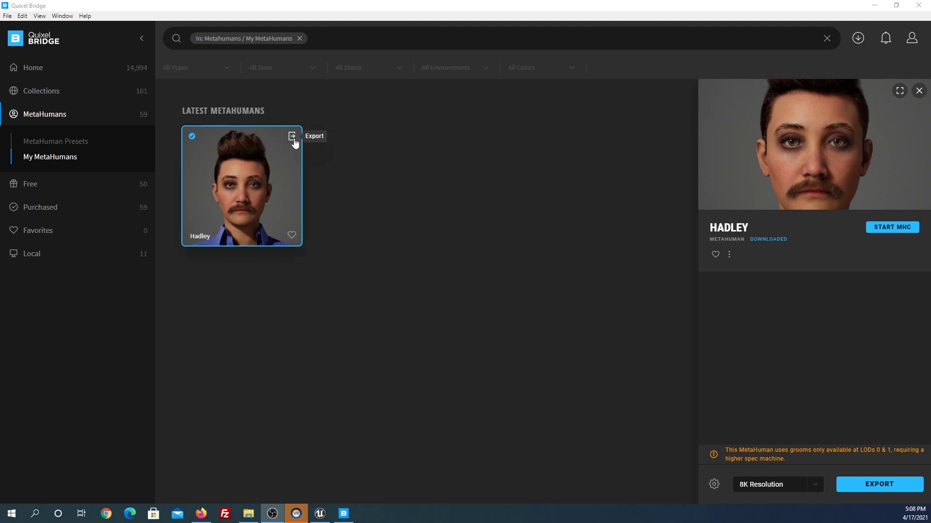
pyautogui.click(293, 140)
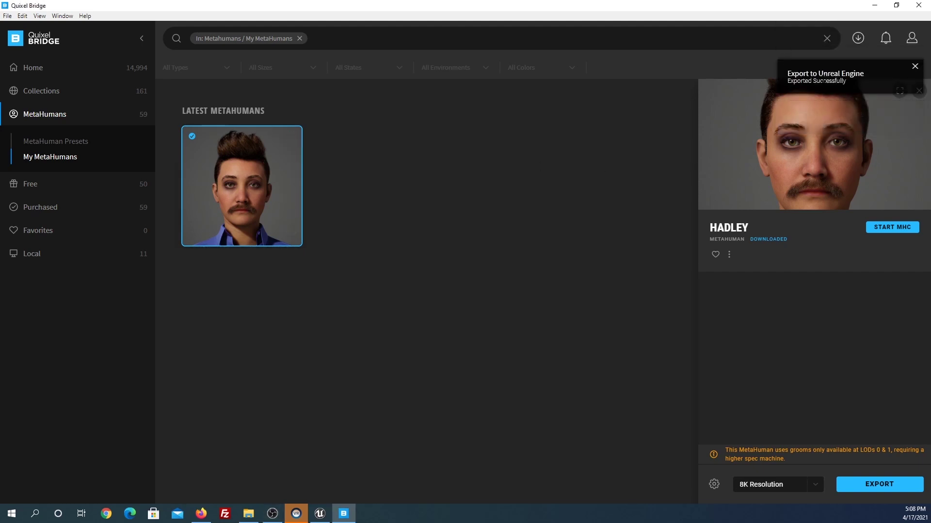
pyautogui.click(323, 509)
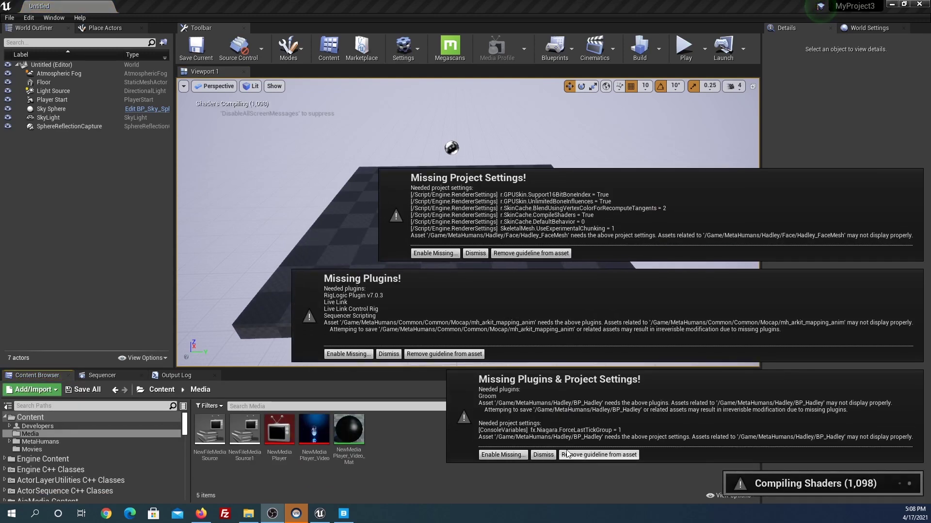
# Enable the missing plugins and settings for BP_Hadley, mocap and face mesh, then restart
pyautogui.click(504, 454)
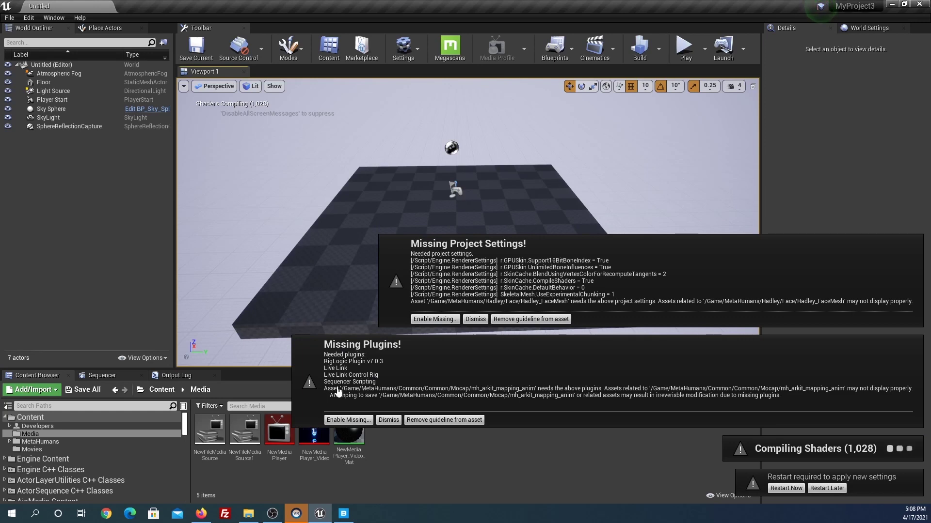
pyautogui.click(353, 422)
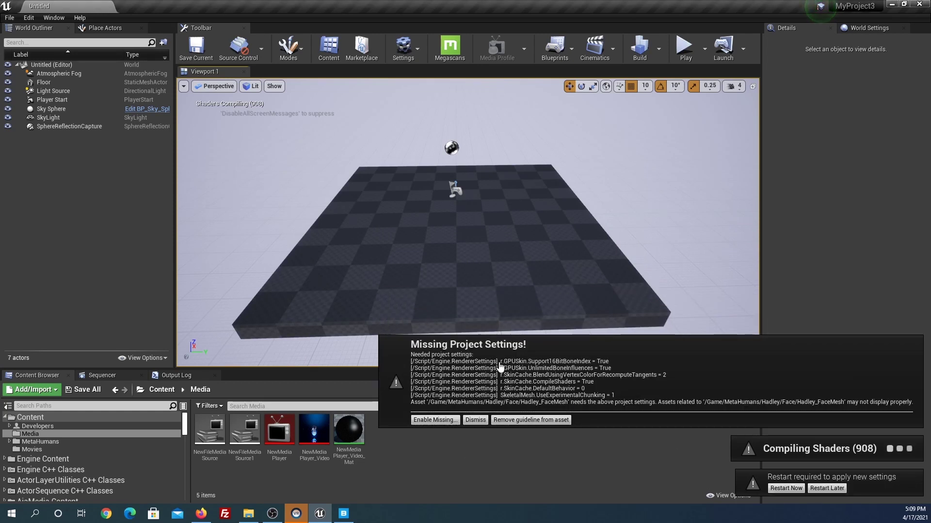
pyautogui.click(428, 421)
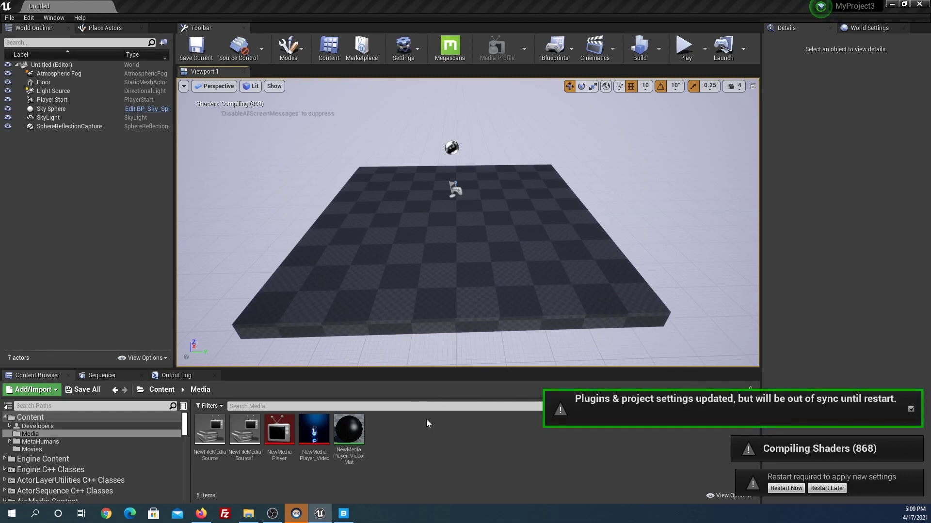
pyautogui.click(780, 489)
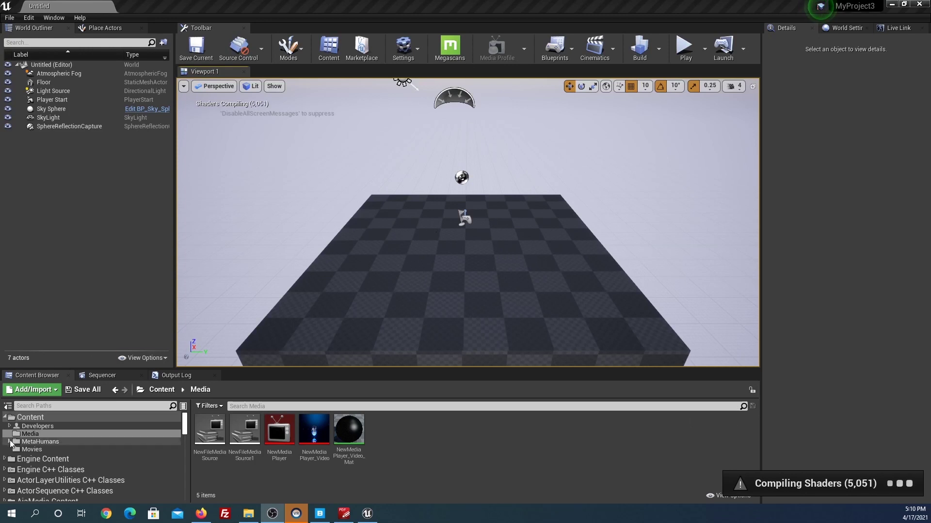
# Expand MetaHumans, open the Hadley folder, and select BP_Hadley
pyautogui.click(15, 442)
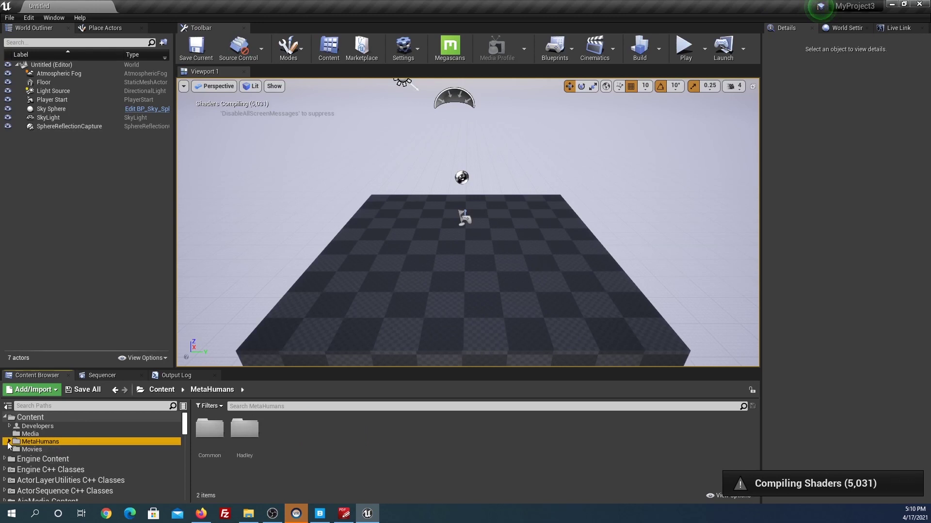
pyautogui.click(9, 442)
pyautogui.click(35, 457)
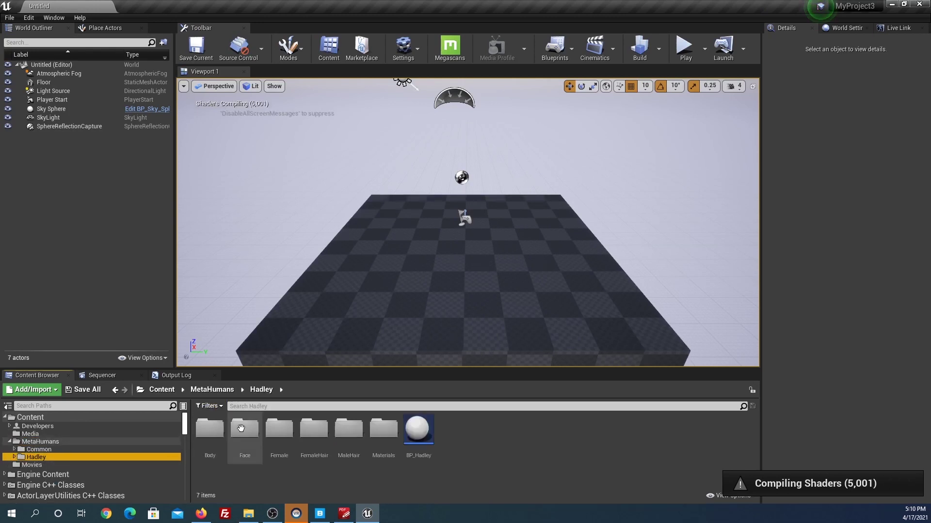
pyautogui.click(418, 433)
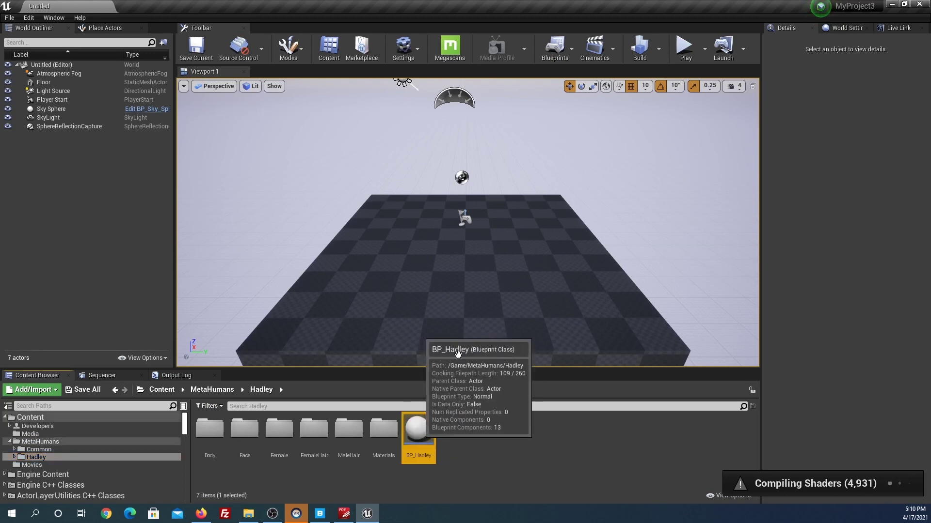
pyautogui.moveTo(456, 269); pyautogui.dragTo(454, 267)
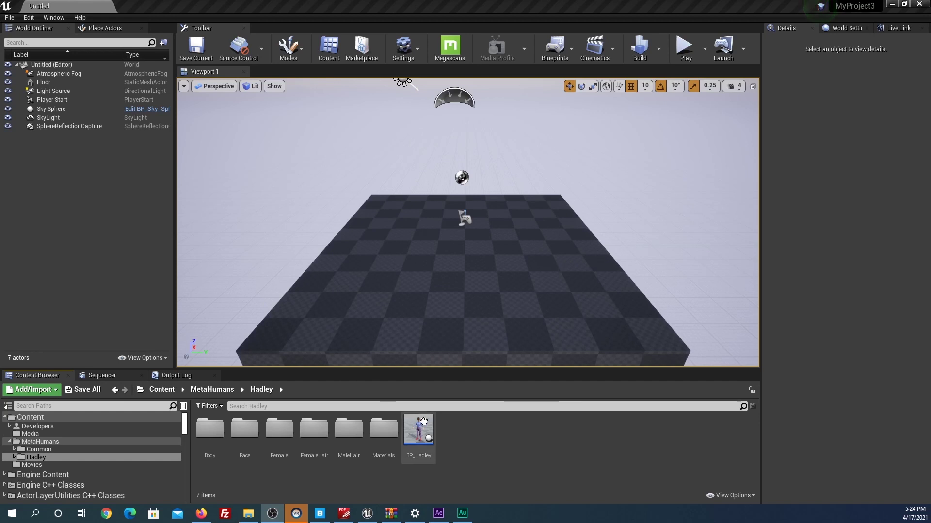
# Place BP_Hadley on the floor near the level centre and move the camera in close
pyautogui.moveTo(421, 438); pyautogui.dragTo(450, 271)
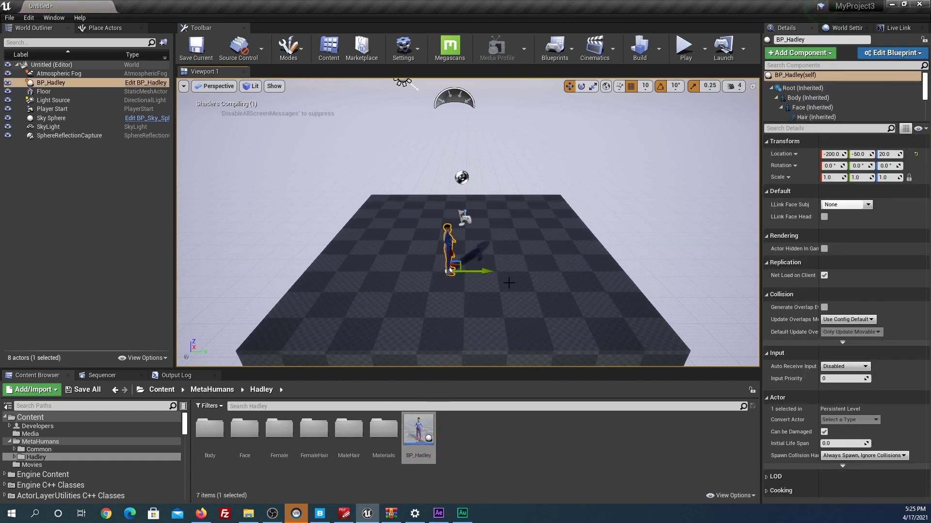
pyautogui.press('f')
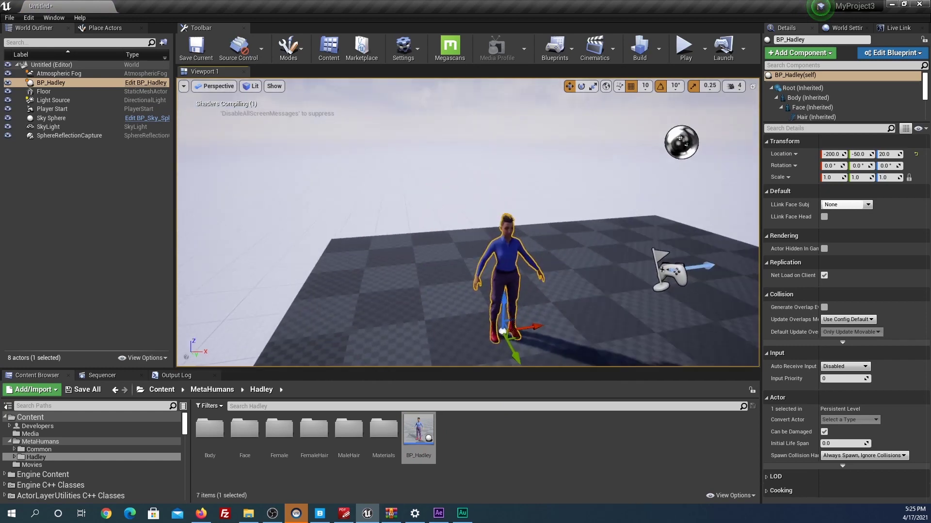
pyautogui.moveTo(680, 138)
pyautogui.mouseDown()
pyautogui.moveTo(736, 122)
pyautogui.moveTo(737, 113)
pyautogui.mouseUp()
pyautogui.click(739, 85)
pyautogui.scroll(3, 468, 222)
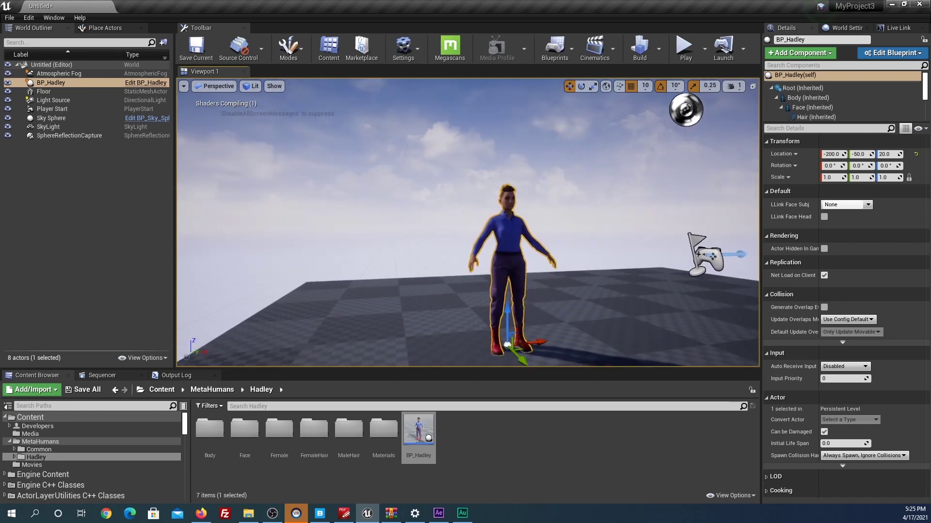
pyautogui.scroll(2, 468, 222)
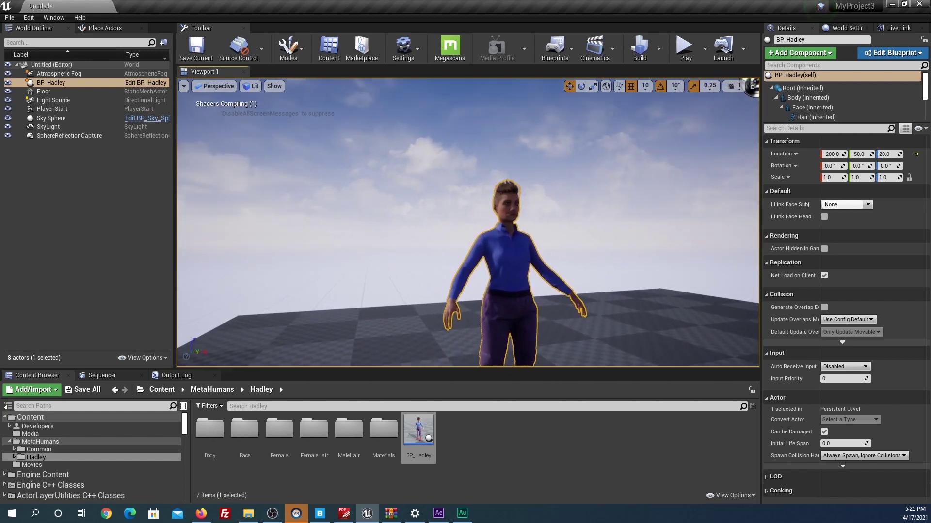
pyautogui.scroll(2, 468, 222)
pyautogui.scroll(2, 467, 222)
pyautogui.scroll(2, 468, 223)
pyautogui.scroll(1, 467, 222)
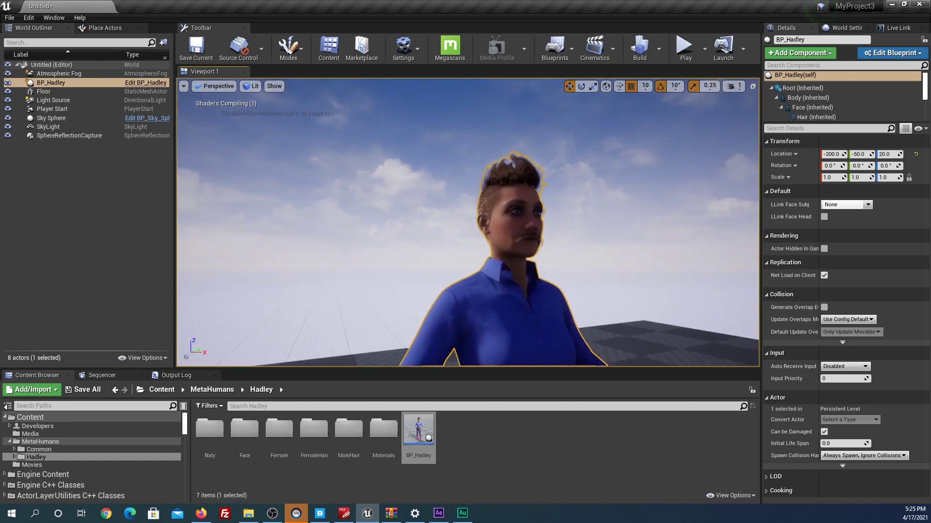
pyautogui.scroll(2, 468, 222)
pyautogui.scroll(2, 467, 223)
pyautogui.scroll(2, 468, 223)
pyautogui.scroll(-2, 468, 223)
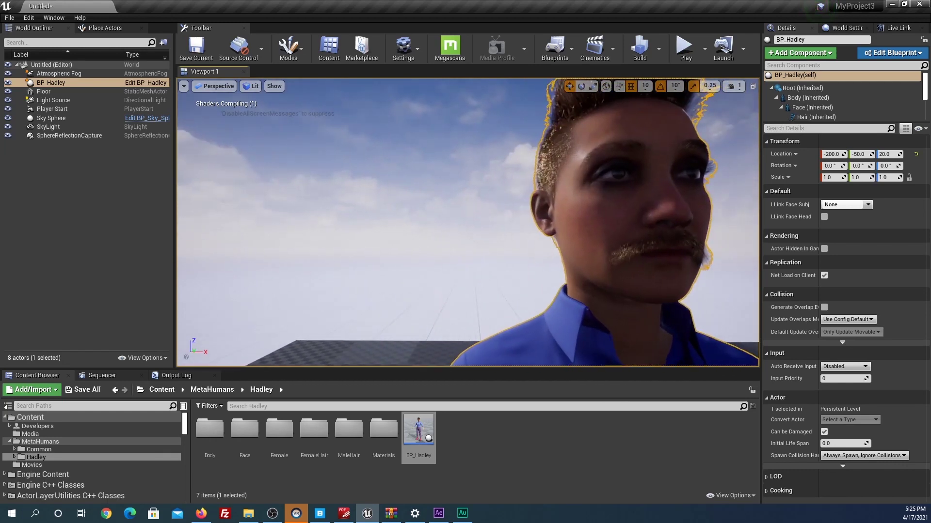
# Rotate Hadley to about 104.9° on Z and view her face head-on
pyautogui.moveTo(468, 223); pyautogui.dragTo(446, 223, button='right')
pyautogui.scroll(-1, 591, 306)
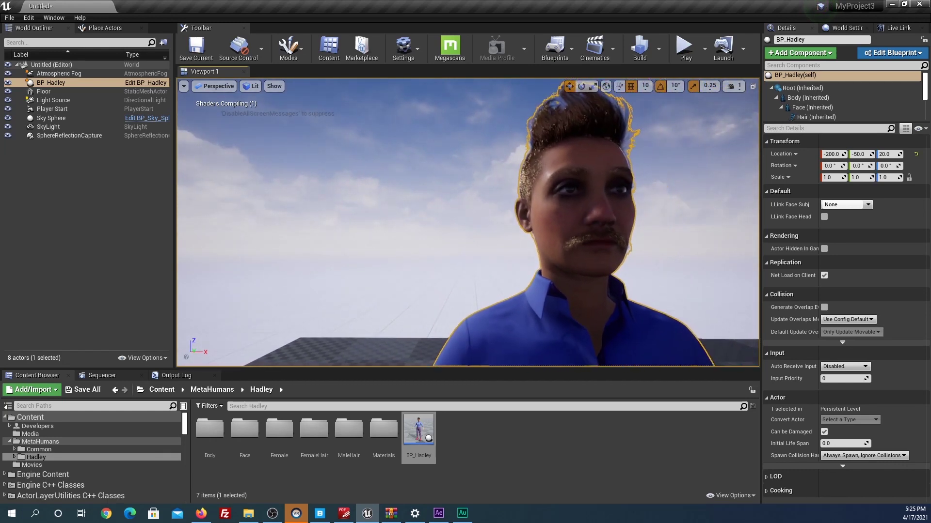
pyautogui.scroll(-1, 591, 306)
pyautogui.scroll(-1, 591, 306)
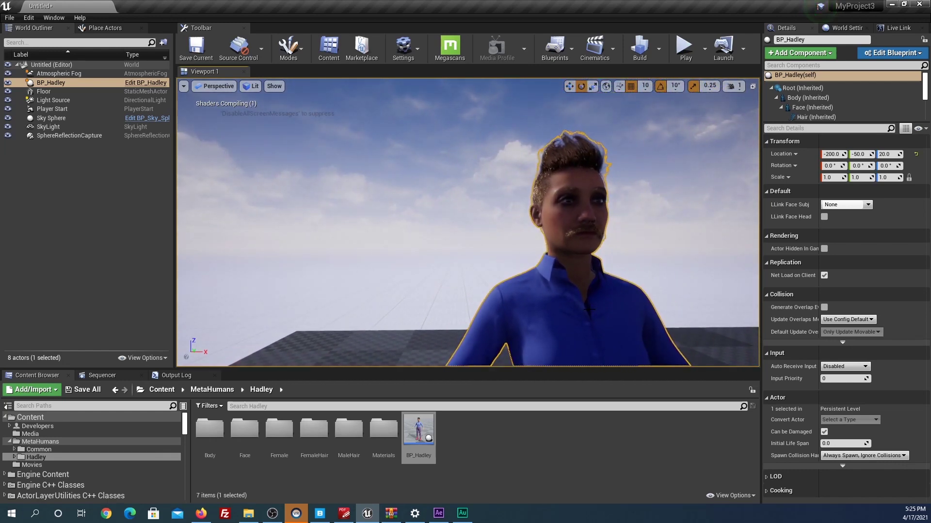
pyautogui.moveTo(884, 165); pyautogui.dragTo(906, 166)
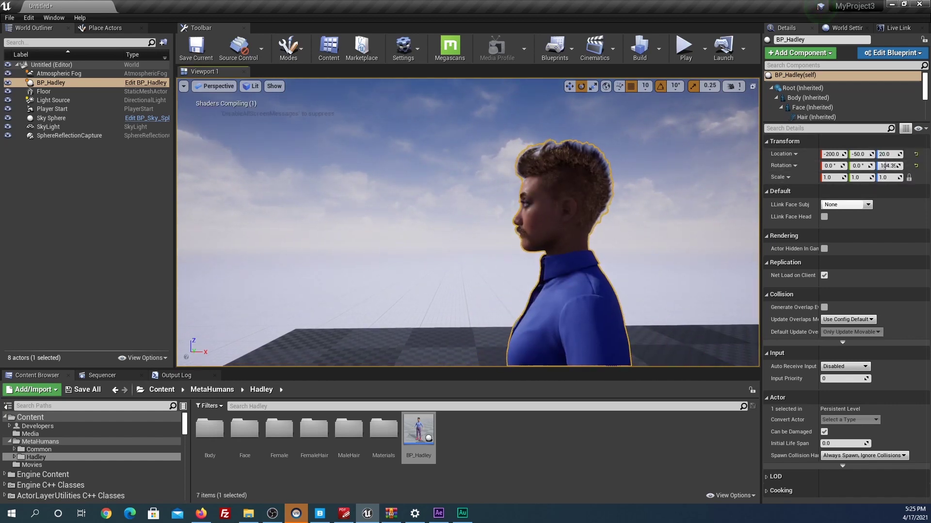
pyautogui.moveTo(465, 223)
pyautogui.keyDown('alt'); pyautogui.mouseDown()
pyautogui.moveTo(368, 223)
pyautogui.moveTo(339, 252)
pyautogui.moveTo(339, 213)
pyautogui.mouseUp(); pyautogui.keyUp('alt')
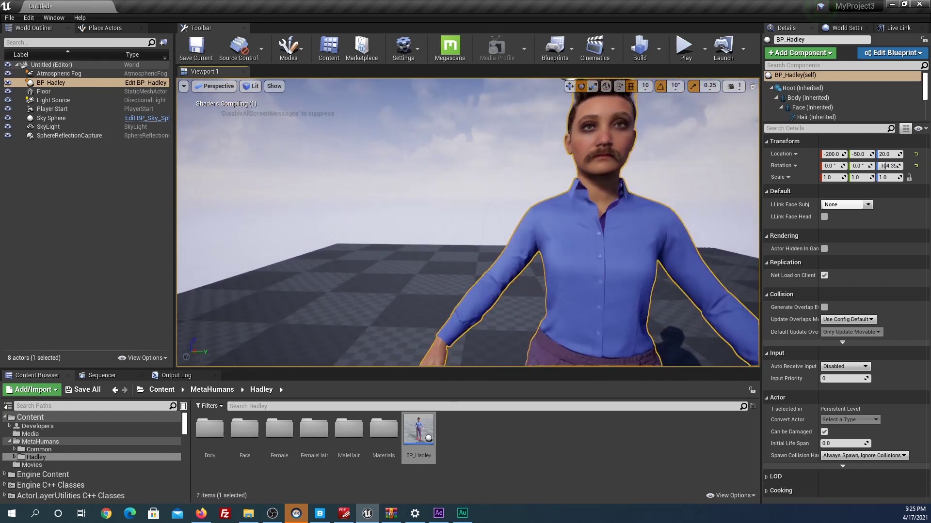